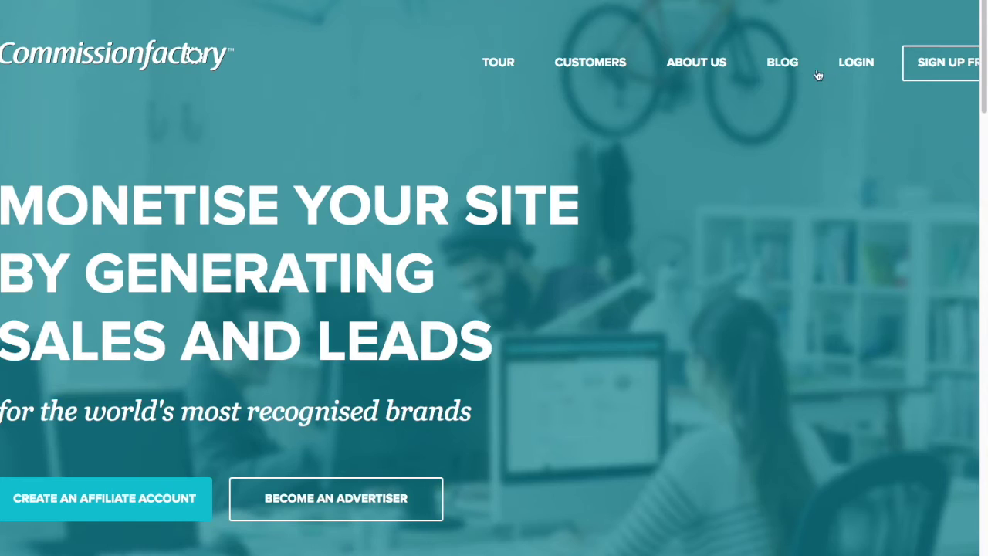
# - Log in to the Commission Factory account with the prefilled credentials and open the Advertisers marketplace
pyautogui.click(858, 63)
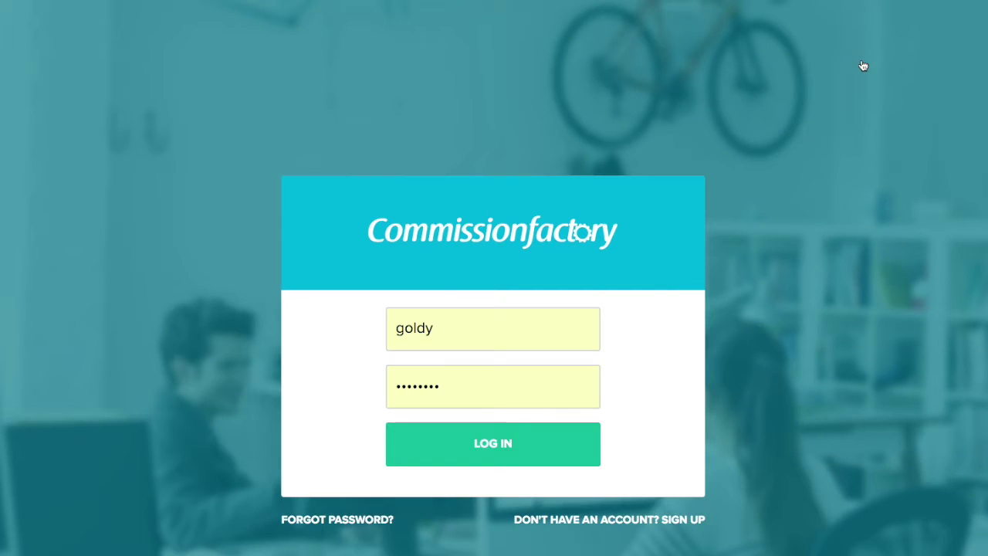
pyautogui.click(506, 449)
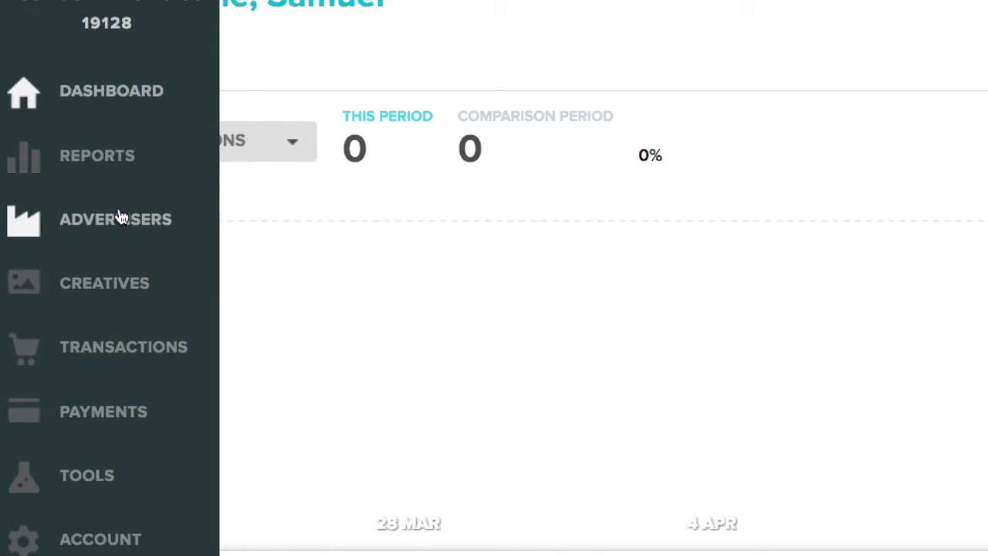
pyautogui.click(120, 217)
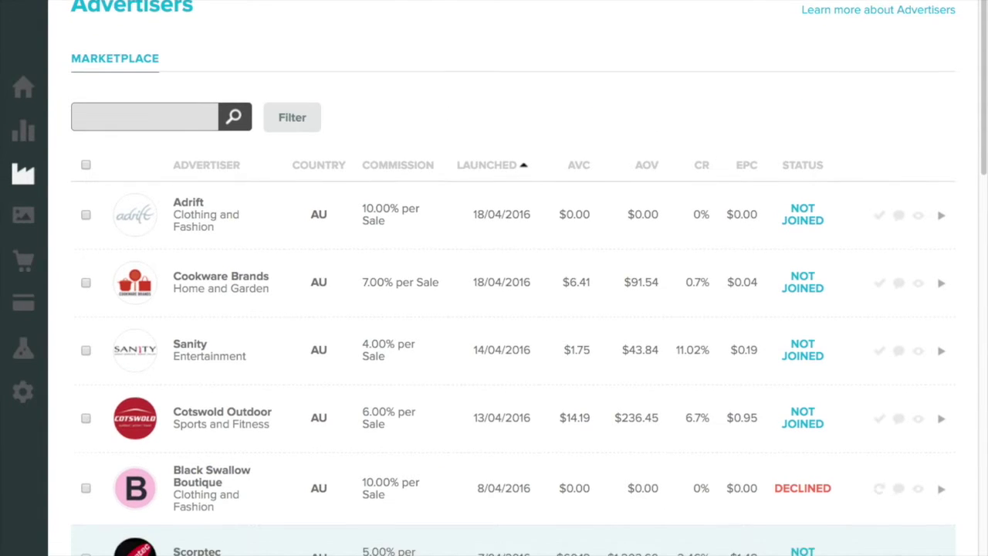
# - Set the advertiser marketplace list to show 200 items per page
pyautogui.scroll(-3, 494, 309)
pyautogui.scroll(-15, 493, 533)
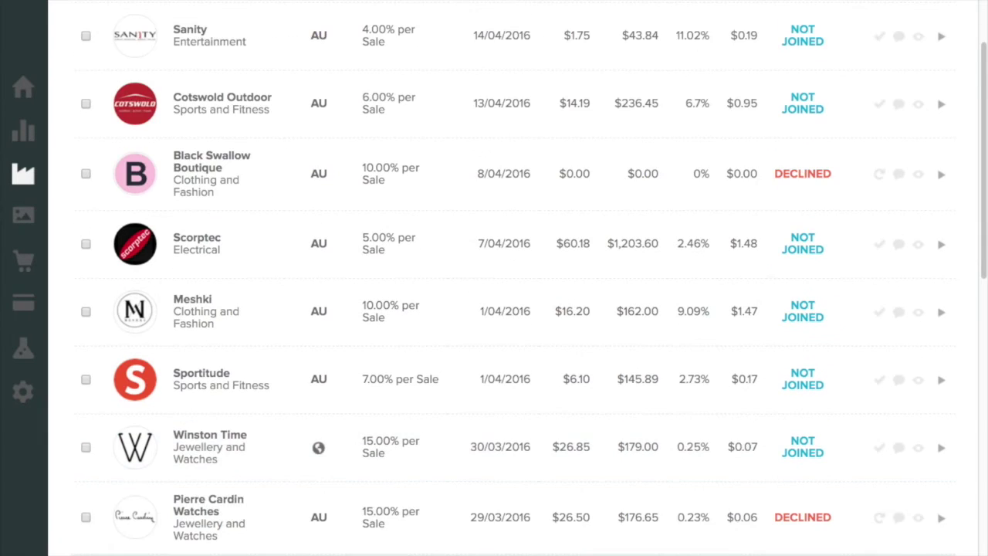
pyautogui.scroll(-4, 494, 308)
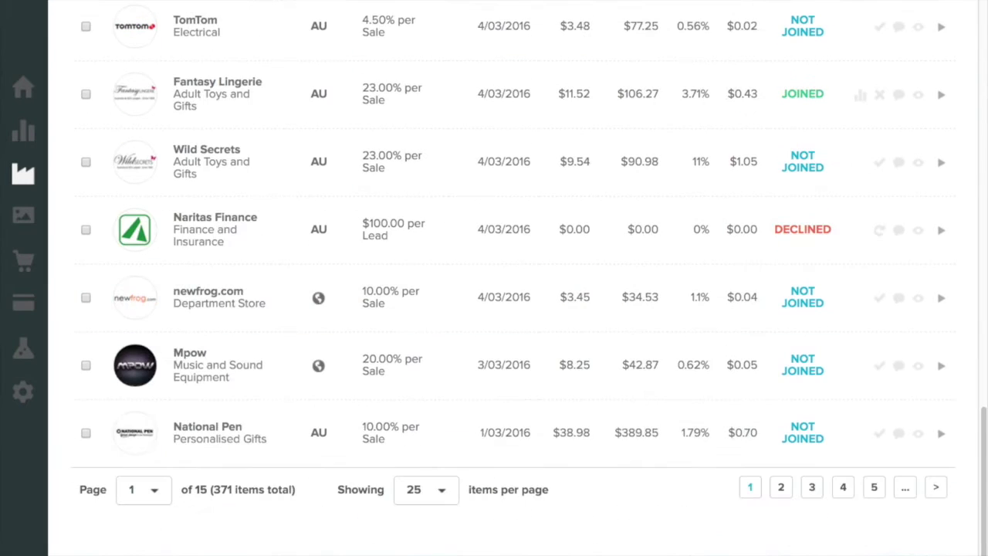
pyautogui.click(451, 497)
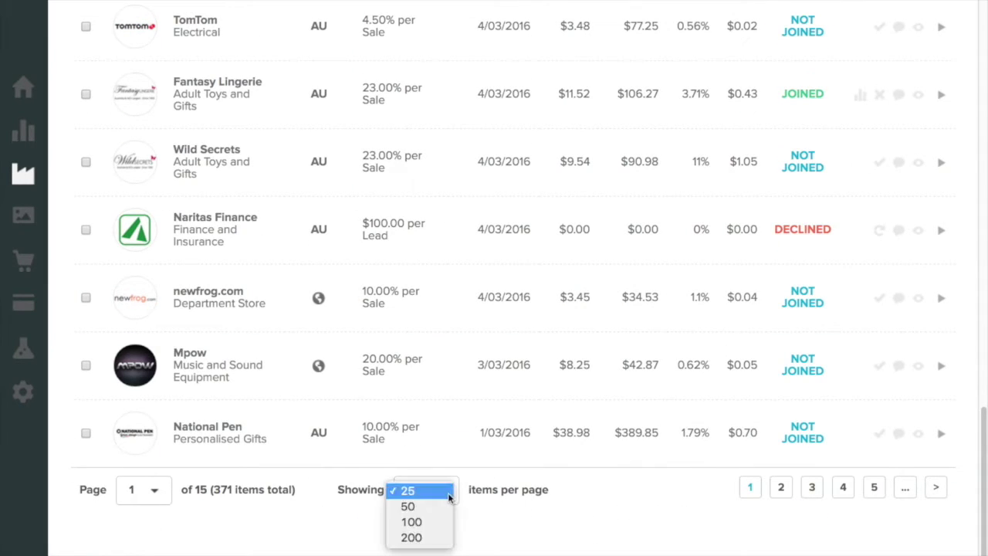
pyautogui.click(433, 537)
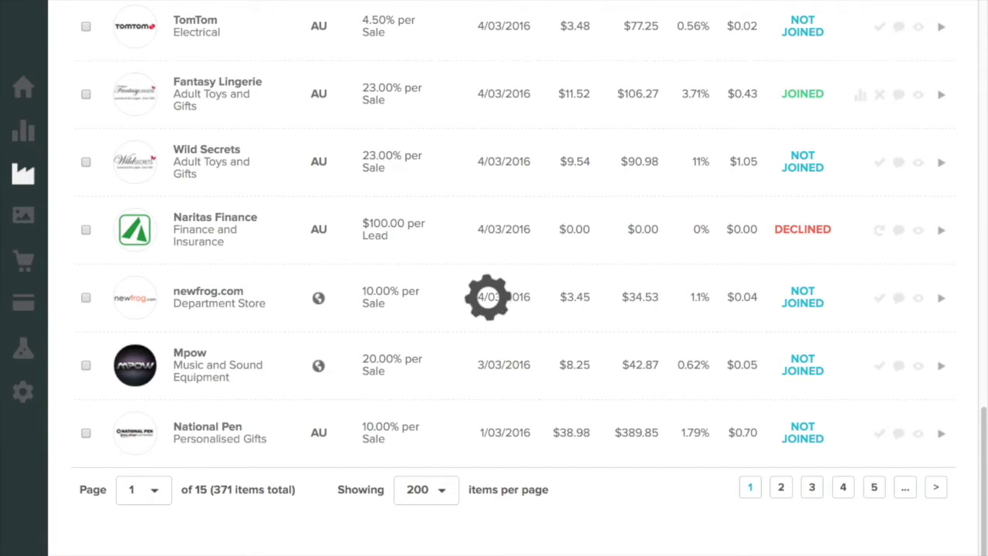
# - Look through the full page of marketplace advertisers, examining their categories, commission rates and joining status
pyautogui.scroll(10, 513, 278)
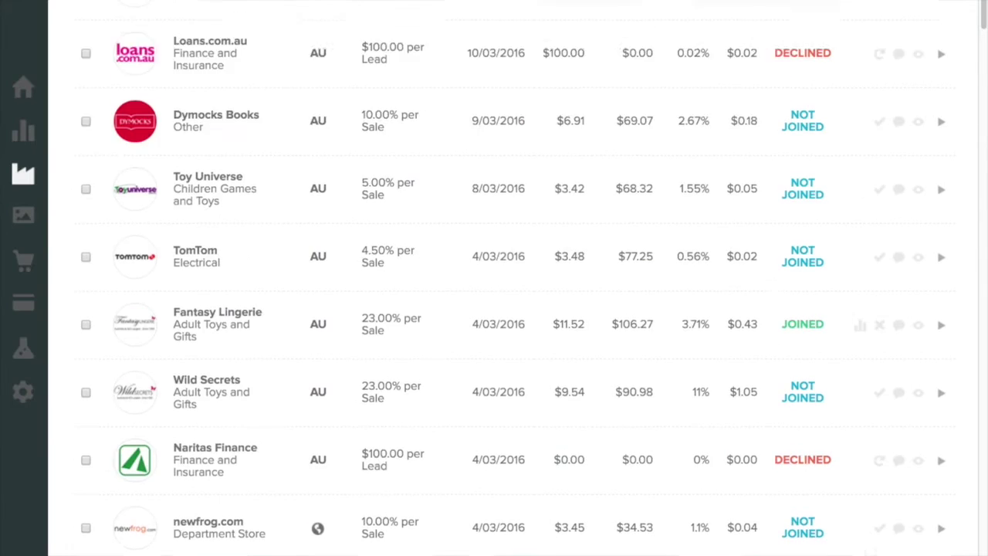
pyautogui.scroll(-20, 513, 278)
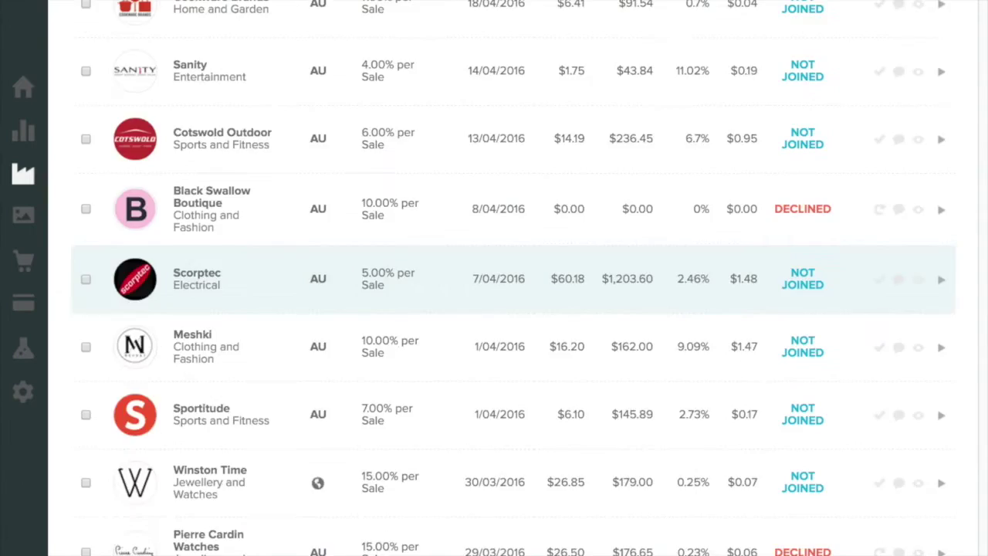
pyautogui.scroll(-20, 513, 278)
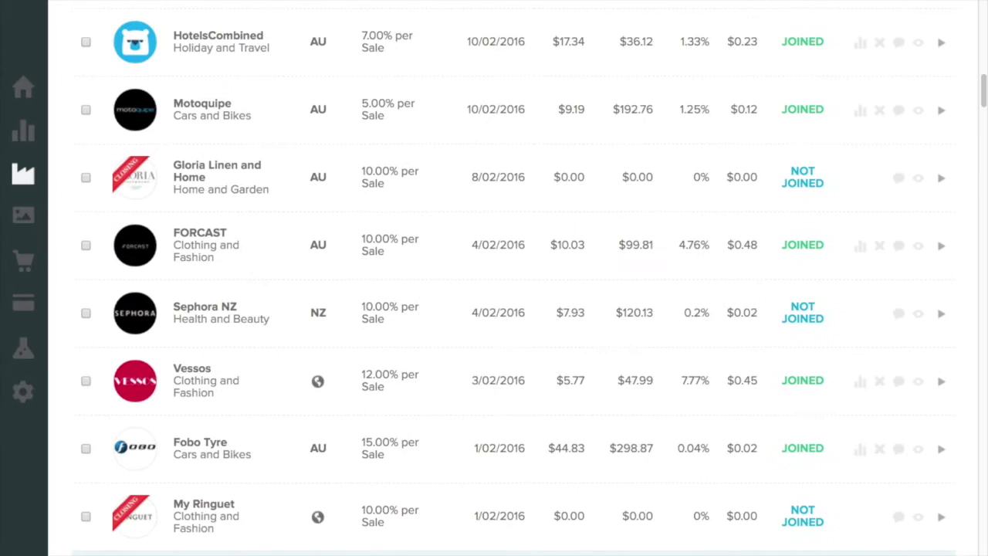
pyautogui.scroll(-15, 513, 278)
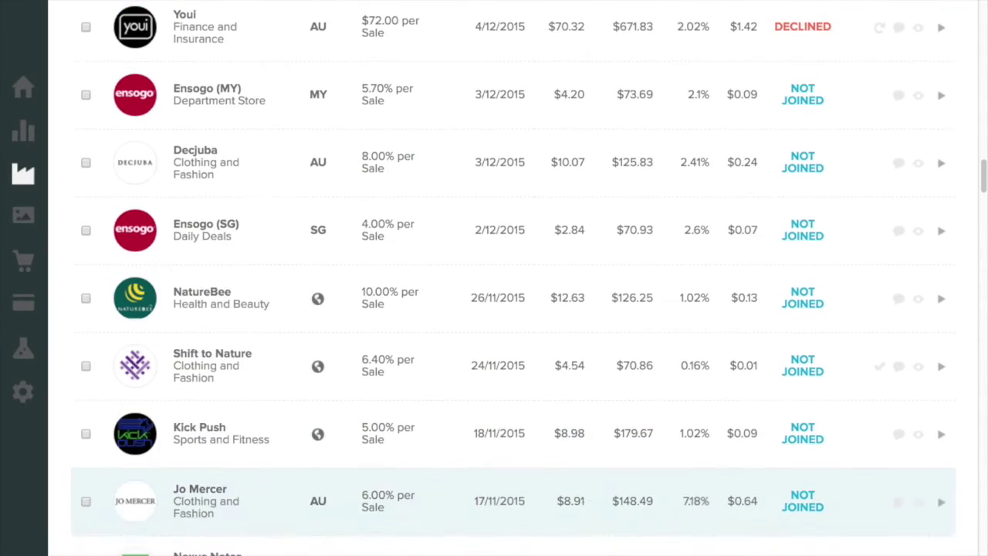
pyautogui.scroll(-20, 513, 278)
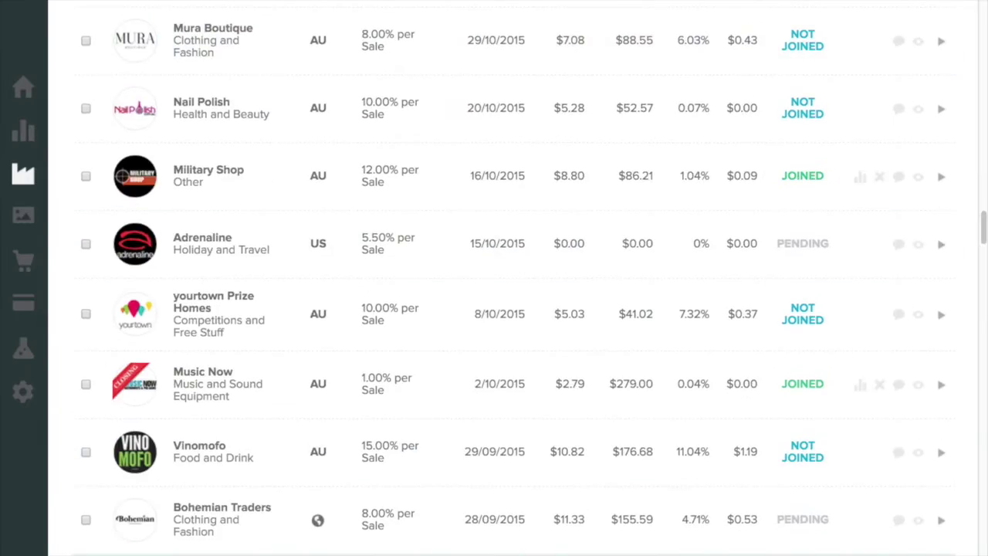
pyautogui.scroll(-20, 513, 277)
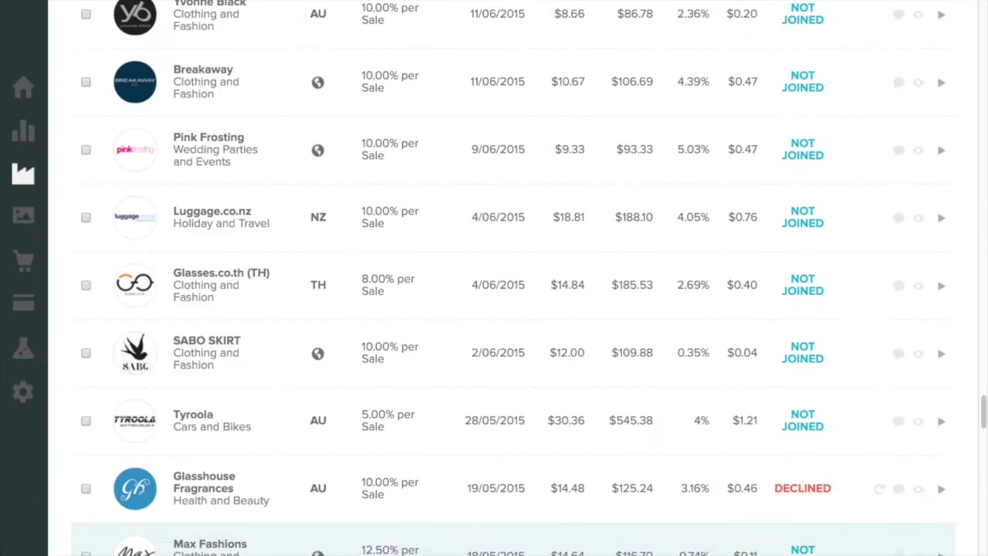
pyautogui.scroll(-20, 514, 278)
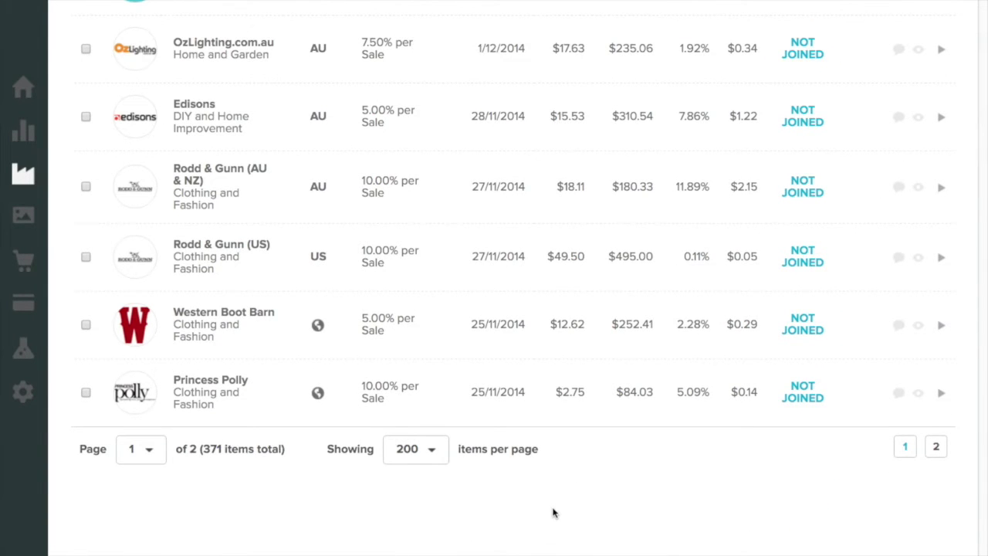
pyautogui.scroll(15, 553, 512)
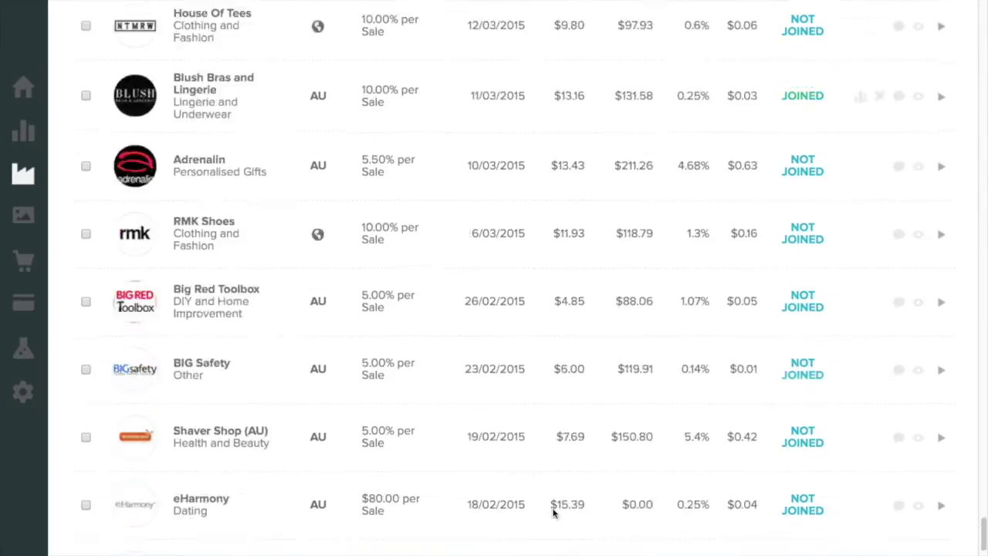
pyautogui.scroll(15, 553, 511)
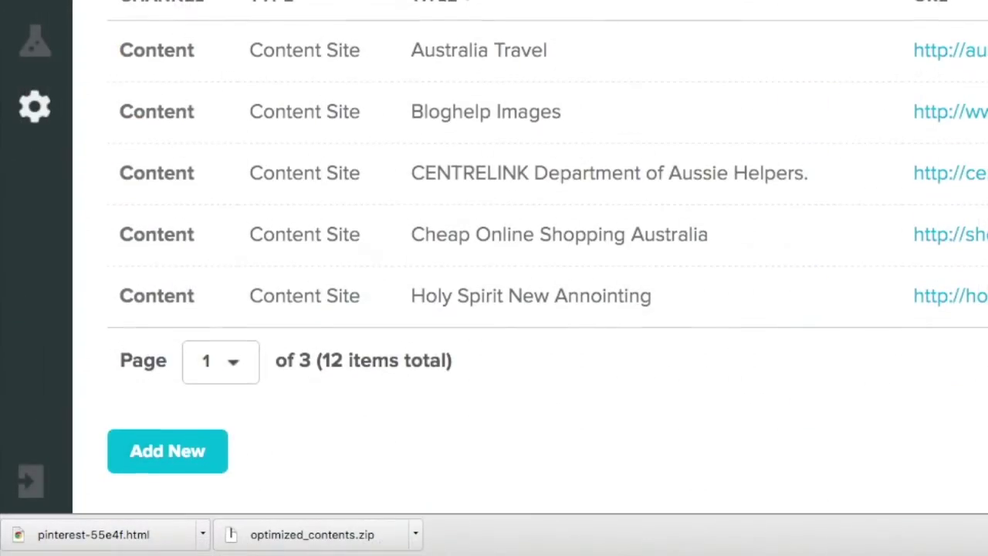
# - Start adding a new traffic source to the account and set its type to Blog Site
pyautogui.scroll(-5, 544, 44)
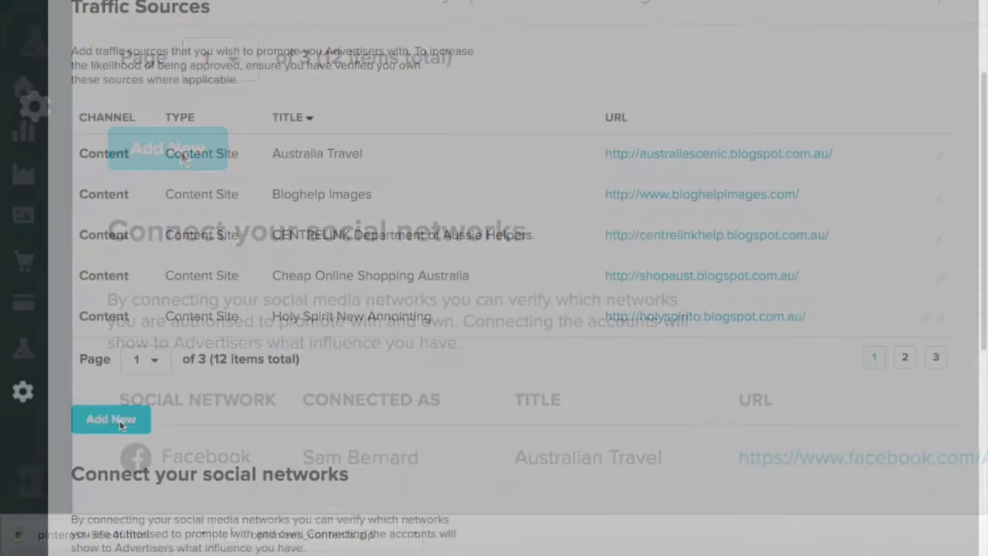
pyautogui.click(183, 158)
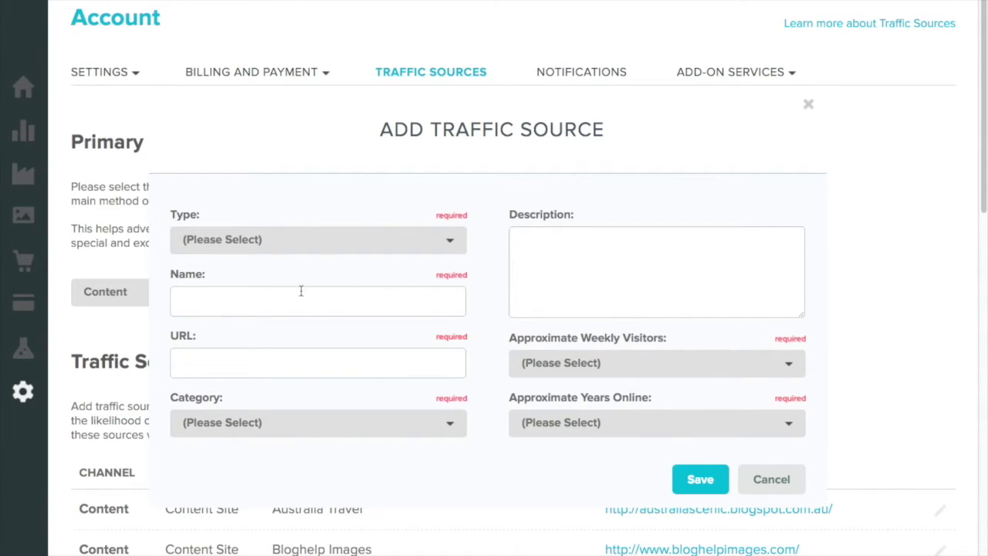
pyautogui.click(455, 240)
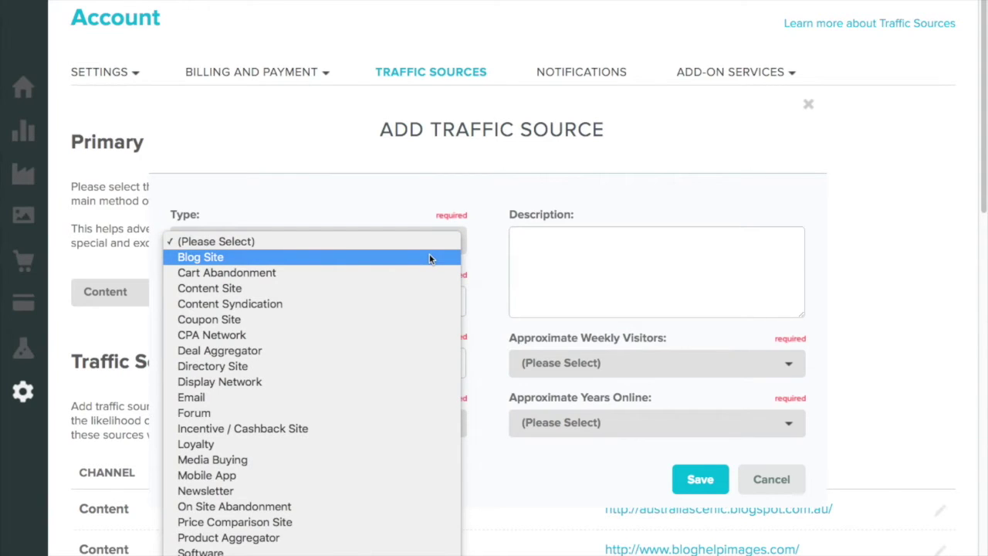
pyautogui.click(430, 258)
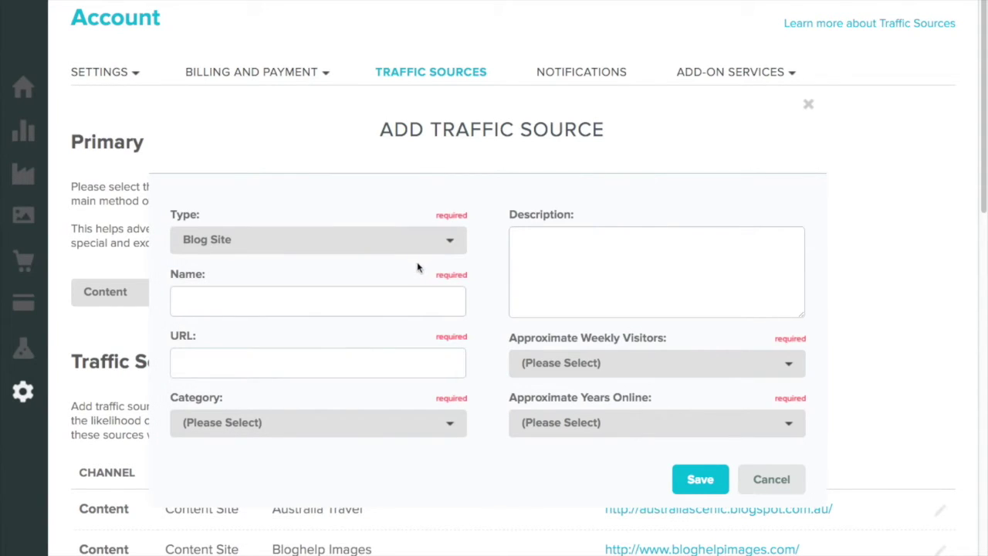
pyautogui.click(448, 240)
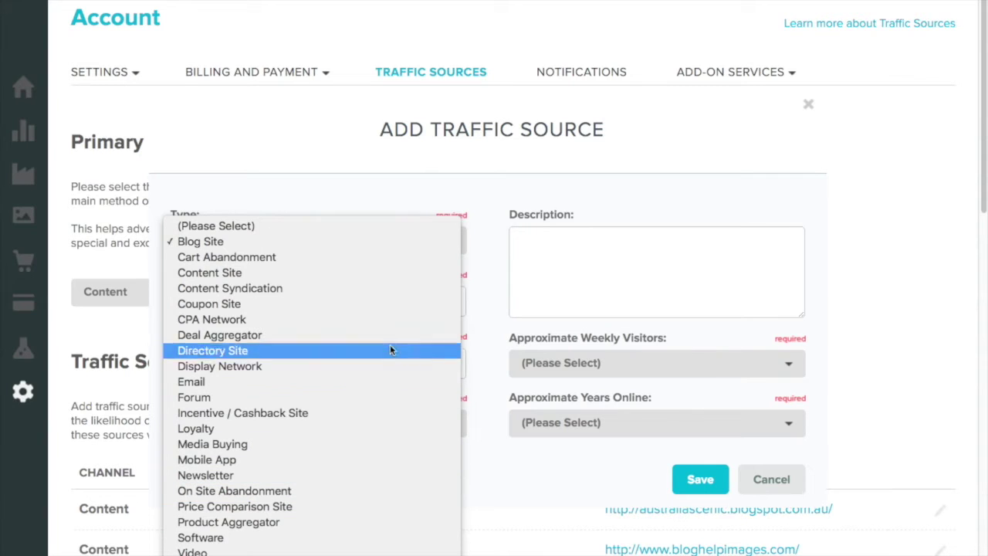
pyautogui.click(449, 199)
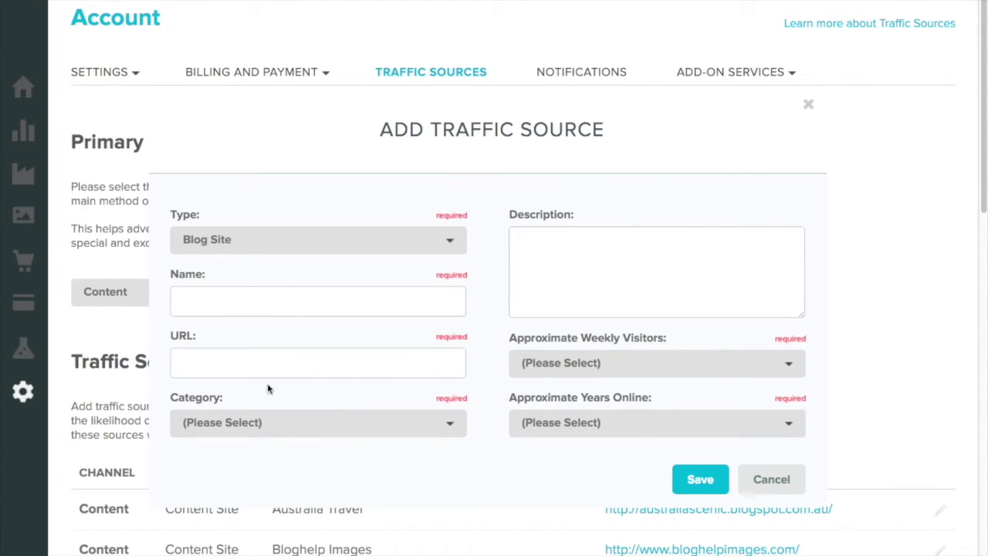
# - Set the new traffic source's category to Internet Services
pyautogui.click(449, 421)
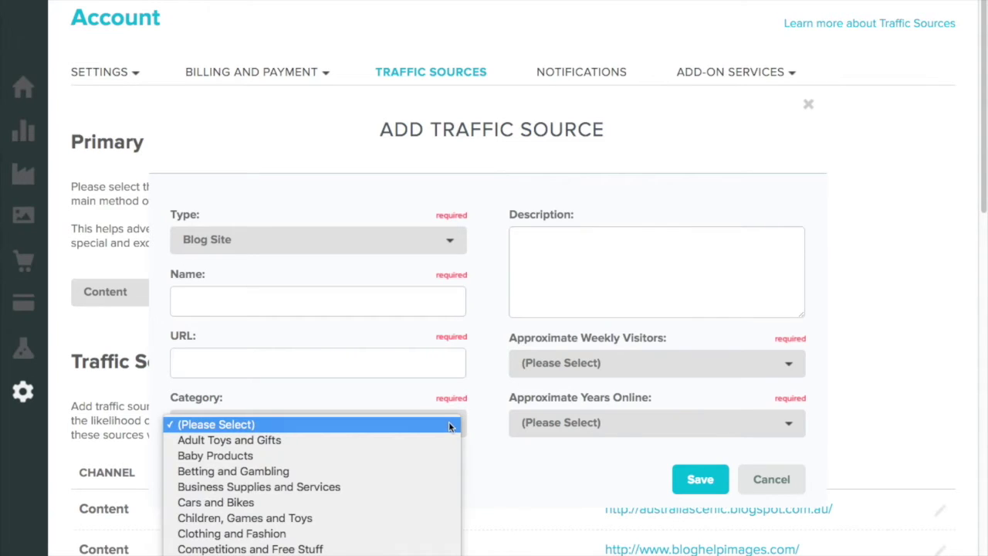
pyautogui.scroll(-2, 424, 444)
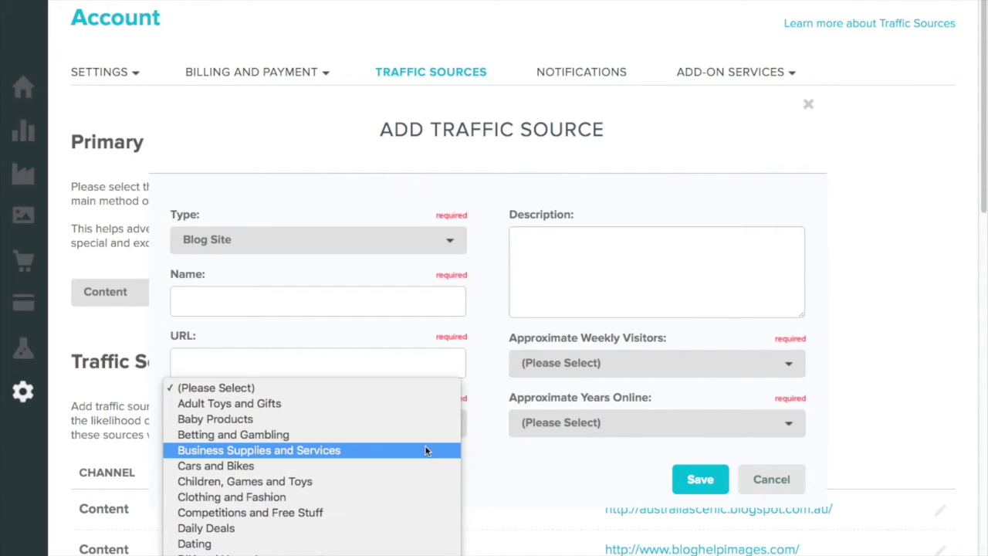
pyautogui.scroll(-1, 401, 420)
pyautogui.scroll(-1, 401, 425)
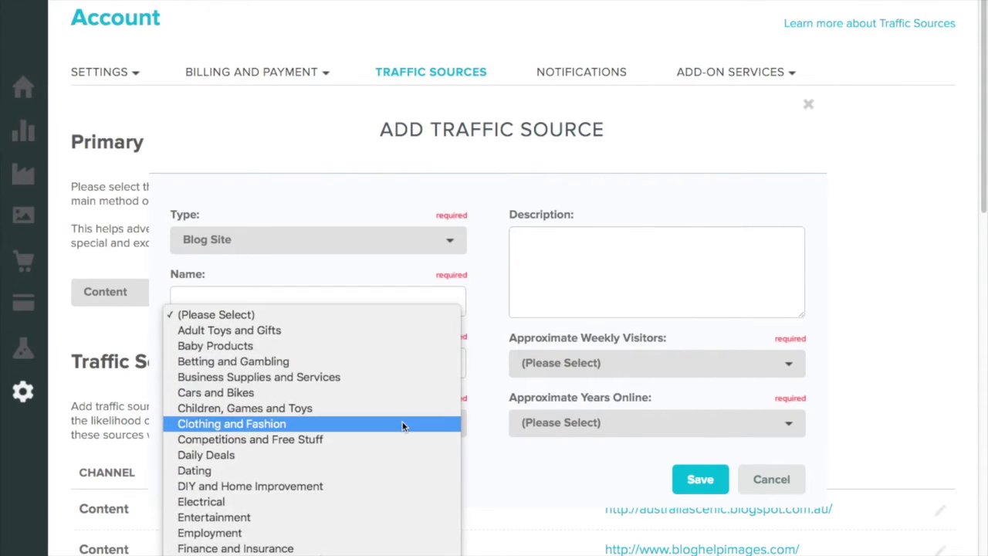
pyautogui.scroll(-2, 402, 426)
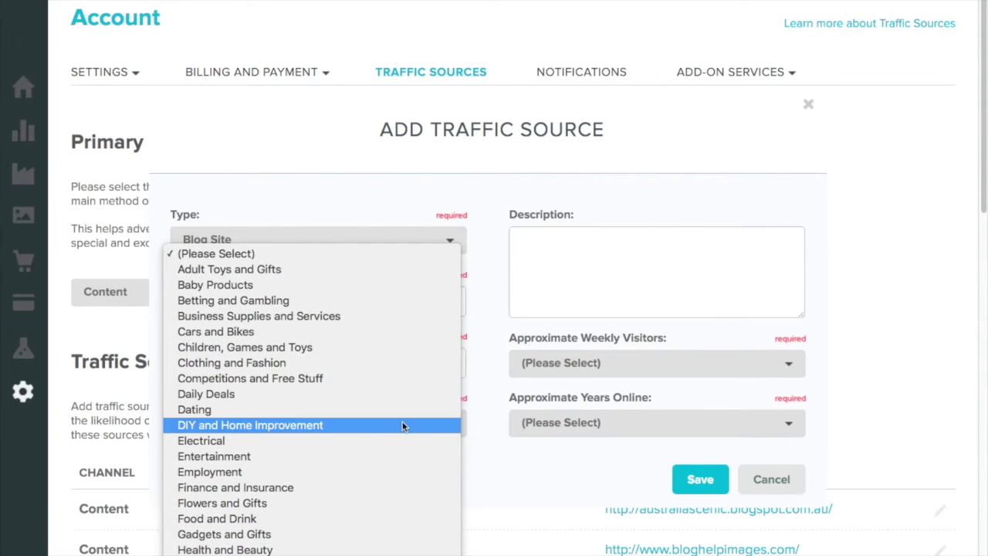
pyautogui.scroll(-2, 401, 413)
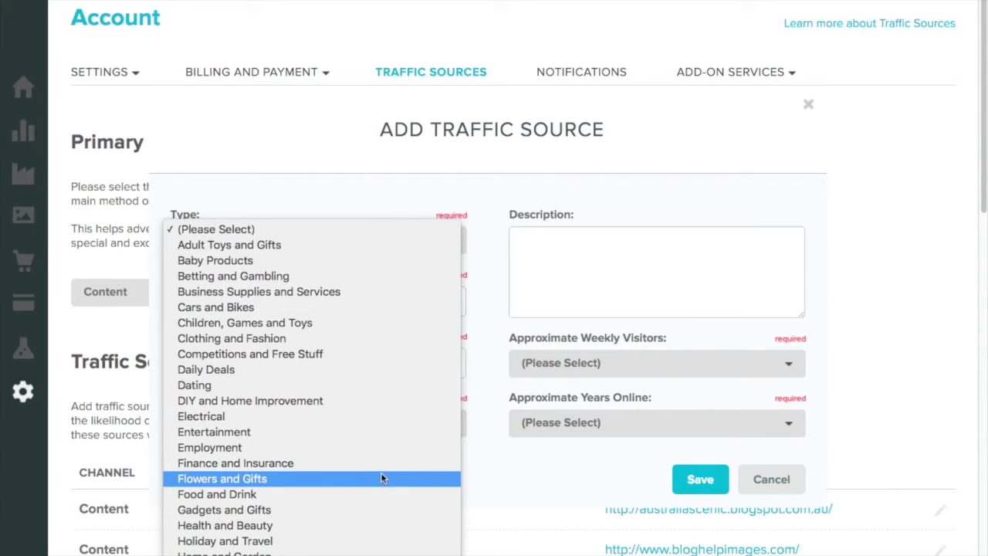
pyautogui.press('Return')
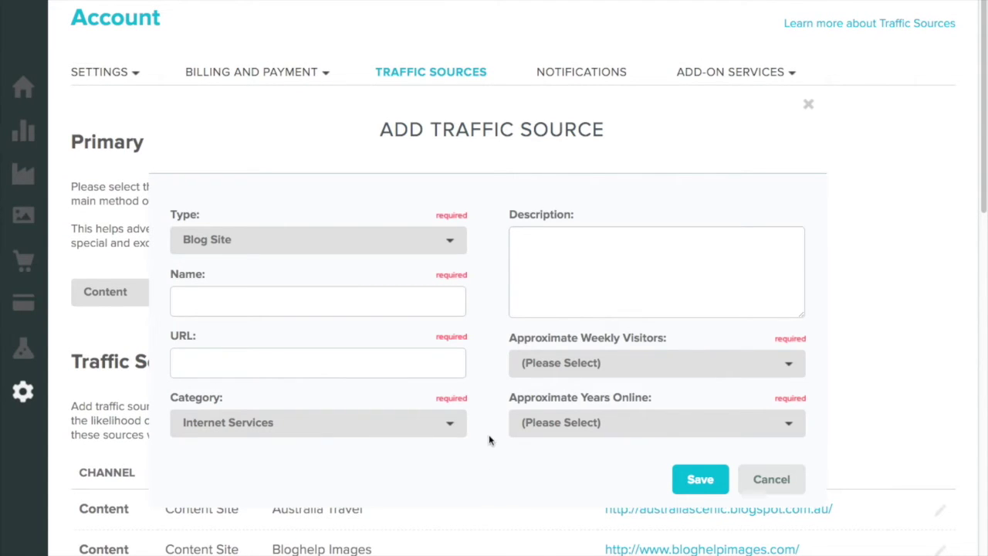
# - Set the traffic source's approximate weekly visitors to 1,001-5,000 and its approximate years online to 3
pyautogui.click(792, 361)
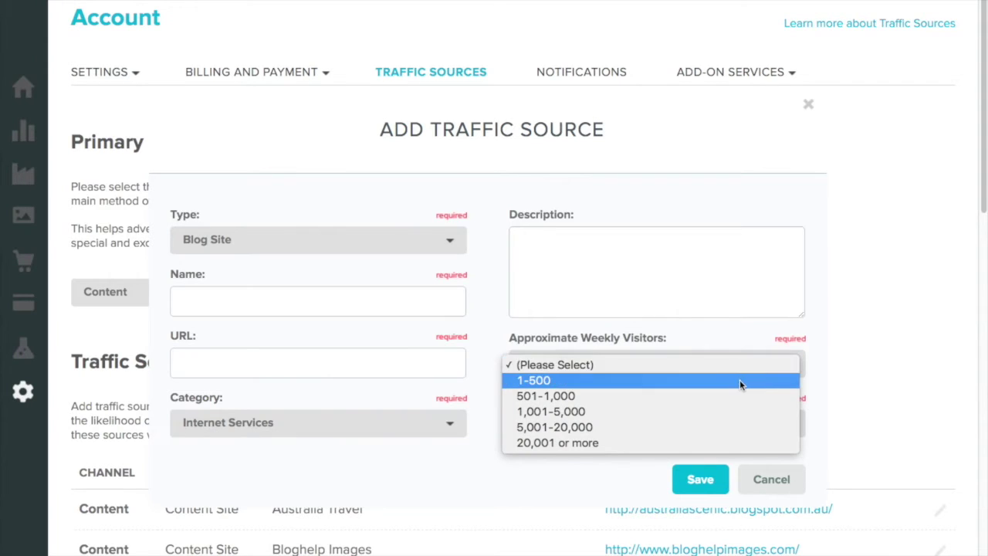
pyautogui.click(711, 411)
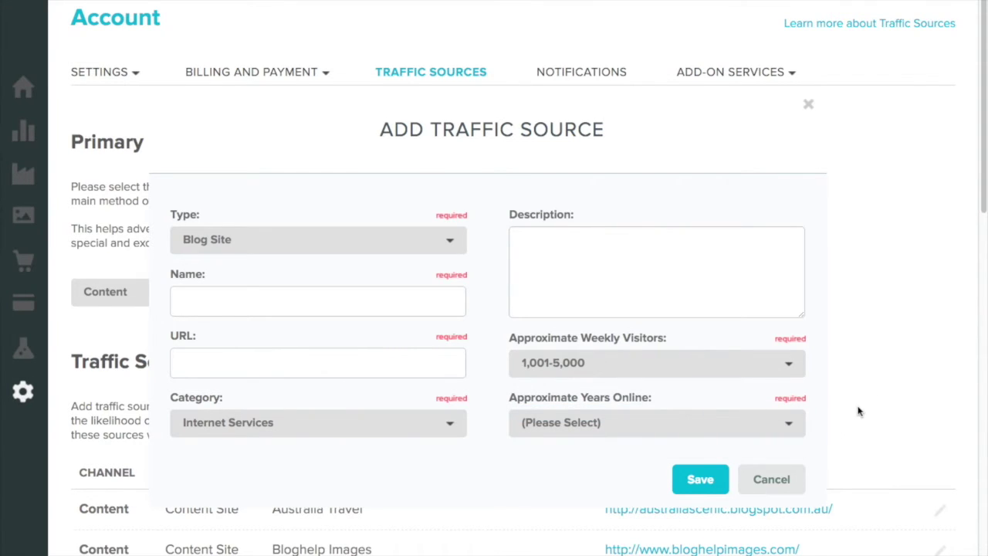
pyautogui.click(791, 422)
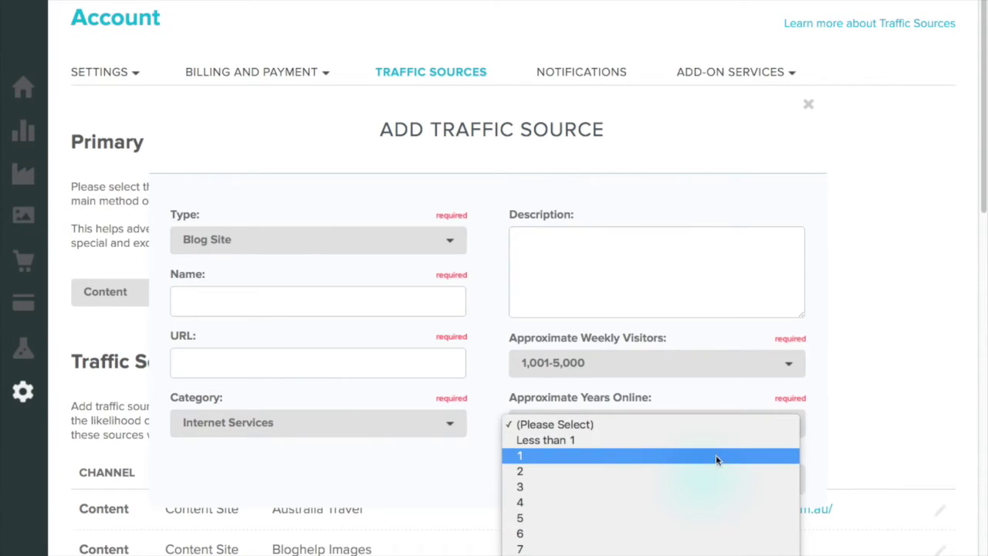
pyautogui.click(699, 485)
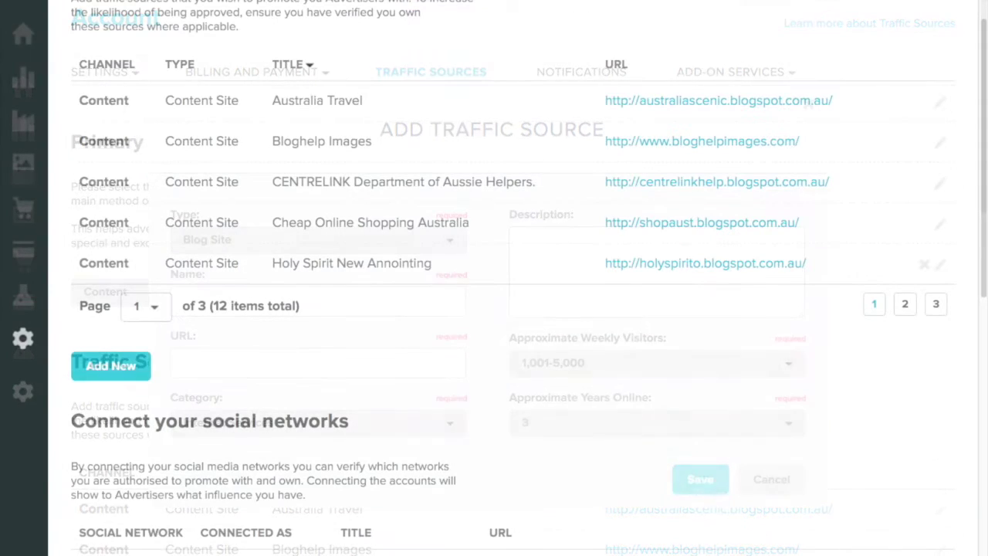
# - Review the most recently launched advertisers in the marketplace for their commission rates and joining status
pyautogui.moveTo(44, 7)
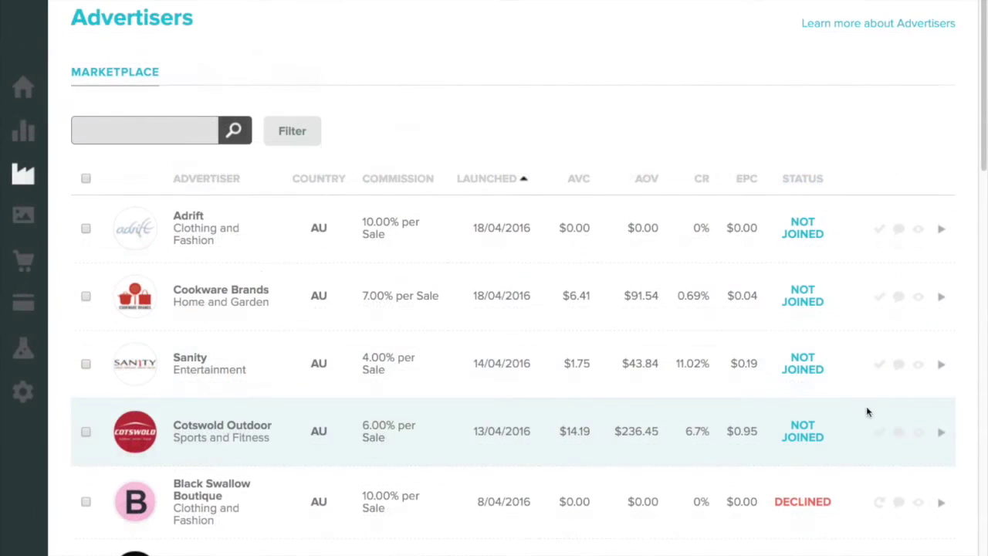
pyautogui.scroll(-5, 899, 393)
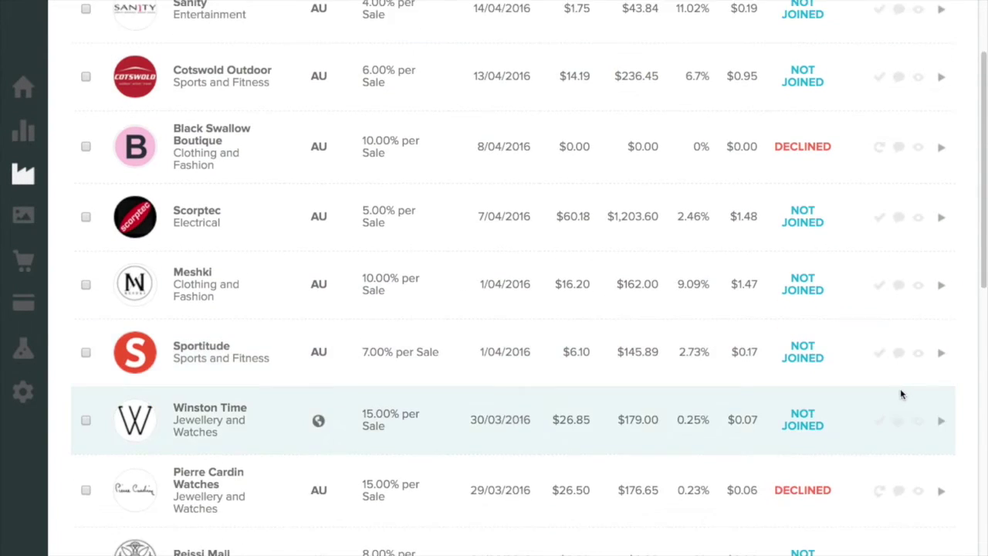
pyautogui.scroll(-1, 900, 393)
pyautogui.scroll(2, 900, 393)
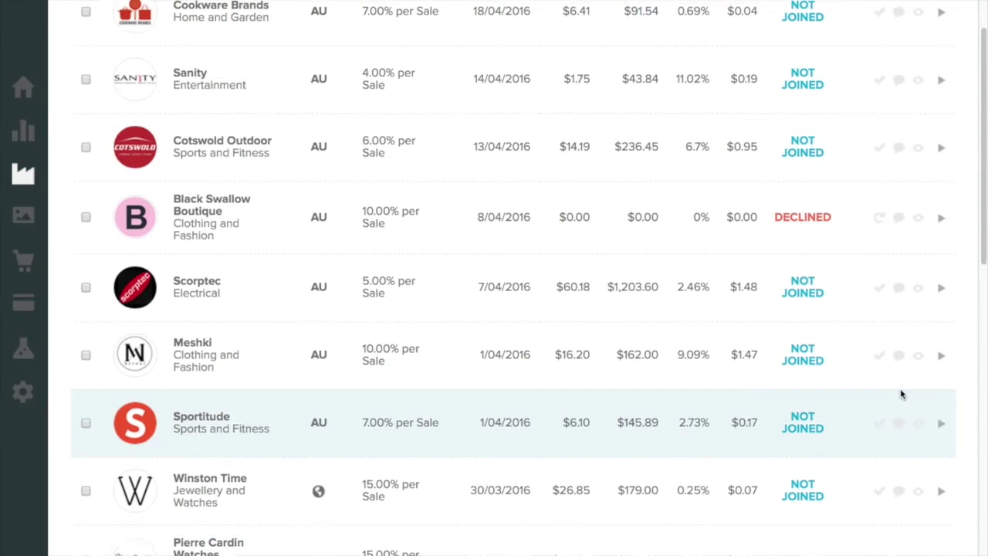
# - Review the marketplace advertisers launched in March and April 2016, comparing their commission rates, order values and joining statuses
pyautogui.scroll(3, 900, 388)
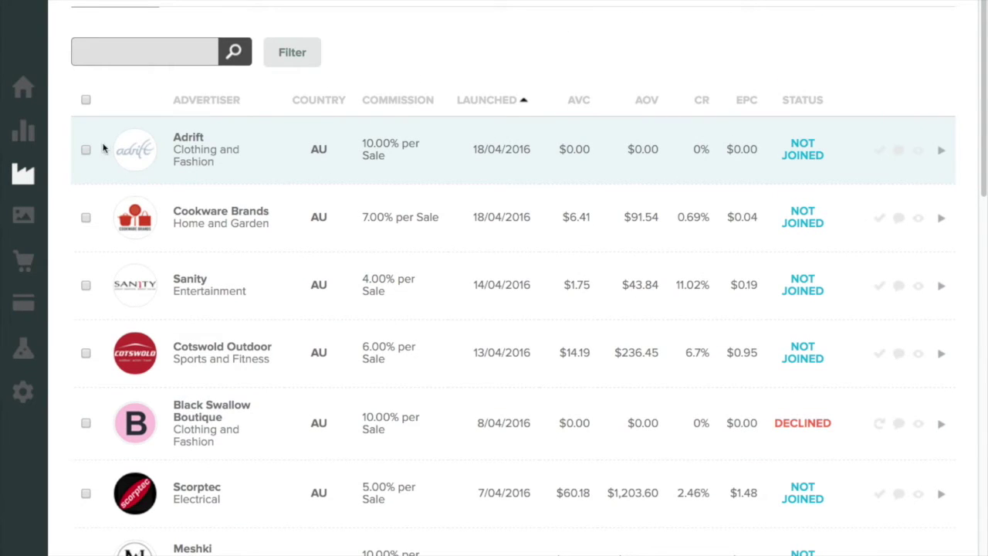
pyautogui.scroll(-3, 105, 183)
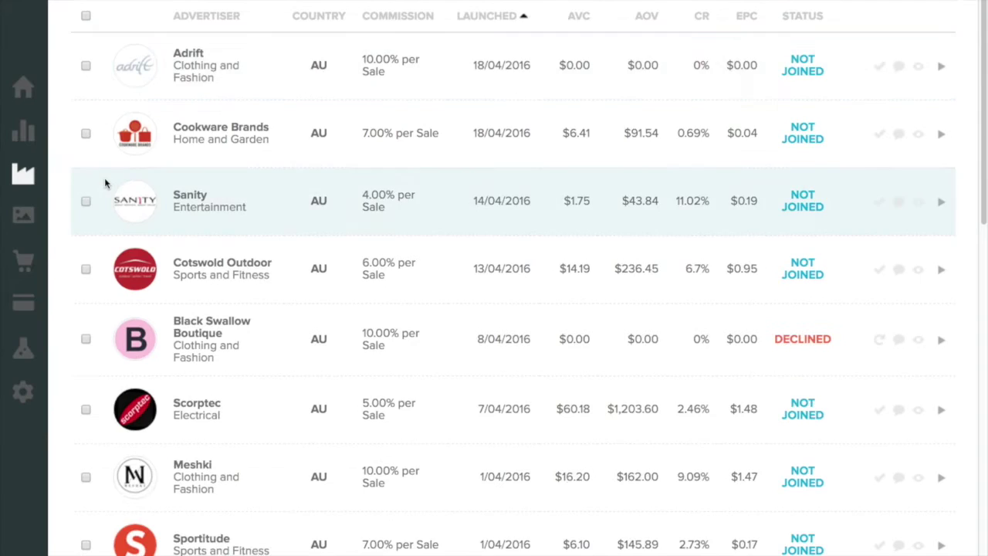
pyautogui.scroll(-2, 105, 183)
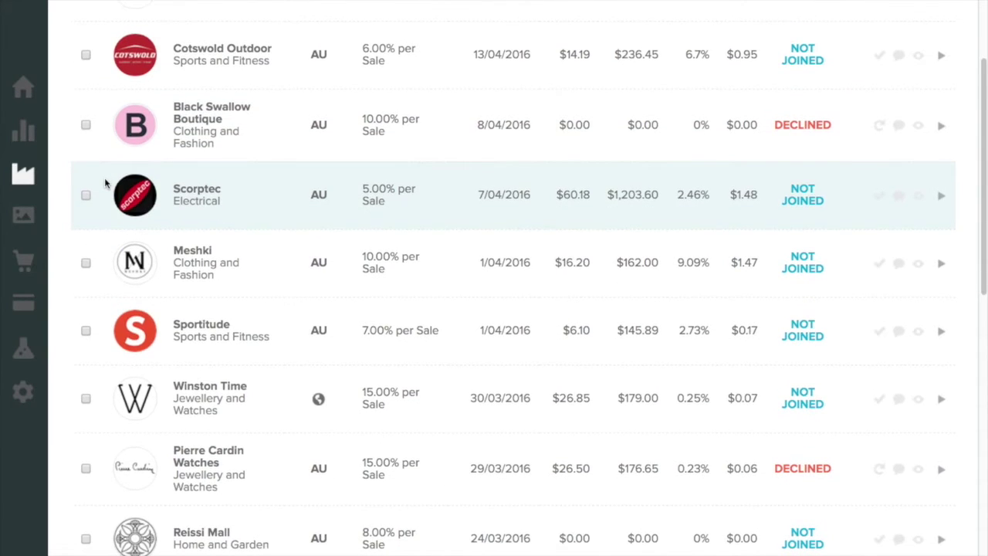
pyautogui.scroll(-5, 105, 183)
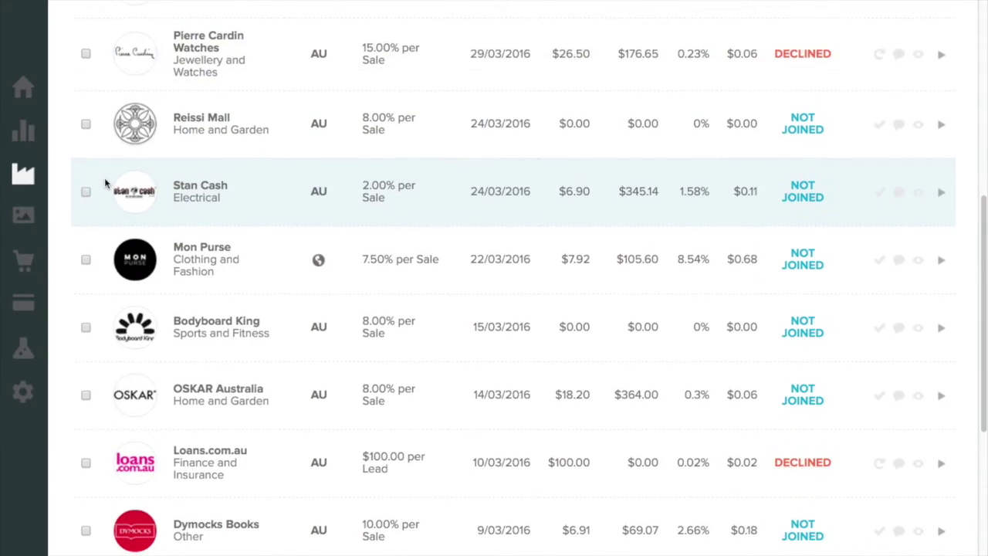
pyautogui.scroll(-1, 105, 183)
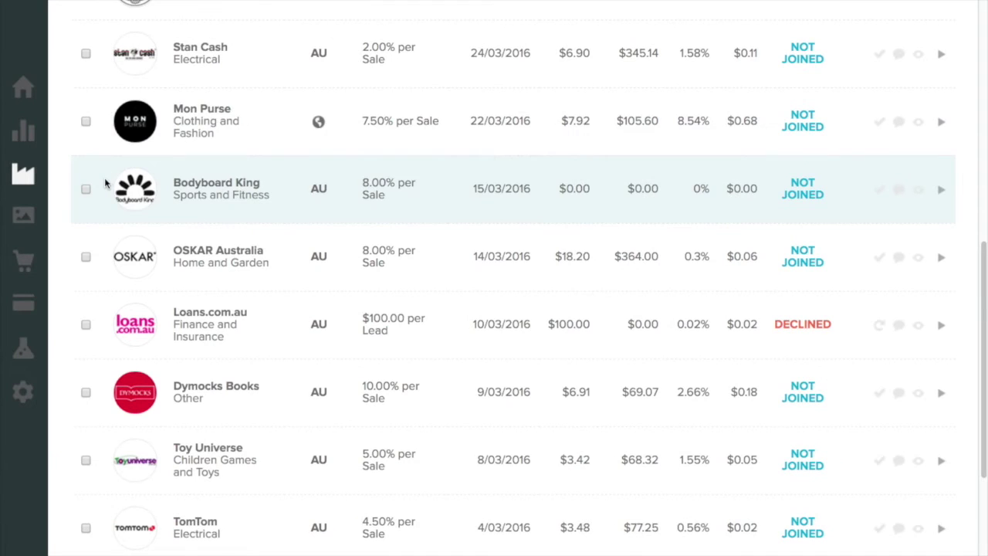
pyautogui.scroll(-1, 105, 182)
pyautogui.scroll(-6, 105, 182)
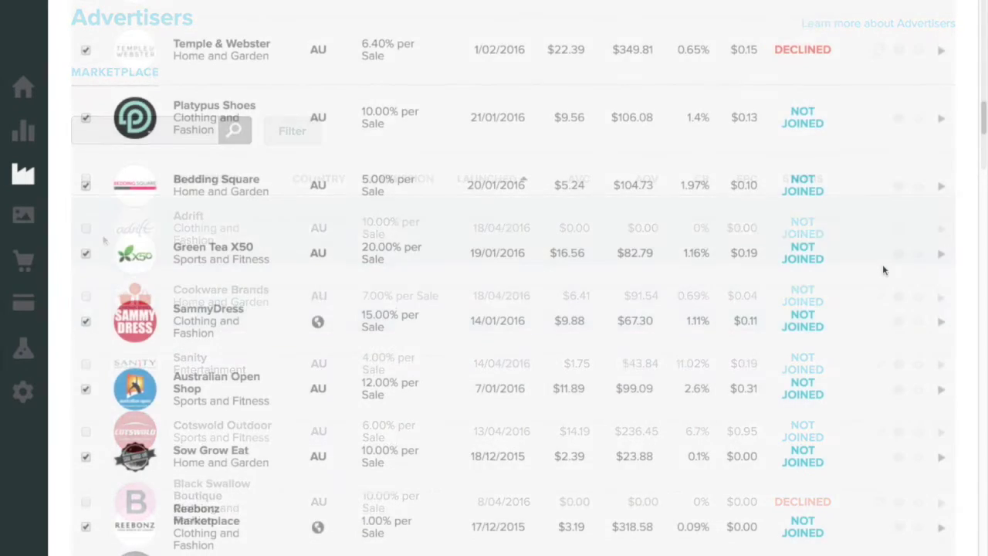
# - Look through the advertisers launched between early 2016 and May 2015 for their commissions and joined, pending or declined statuses
pyautogui.scroll(-10, 882, 269)
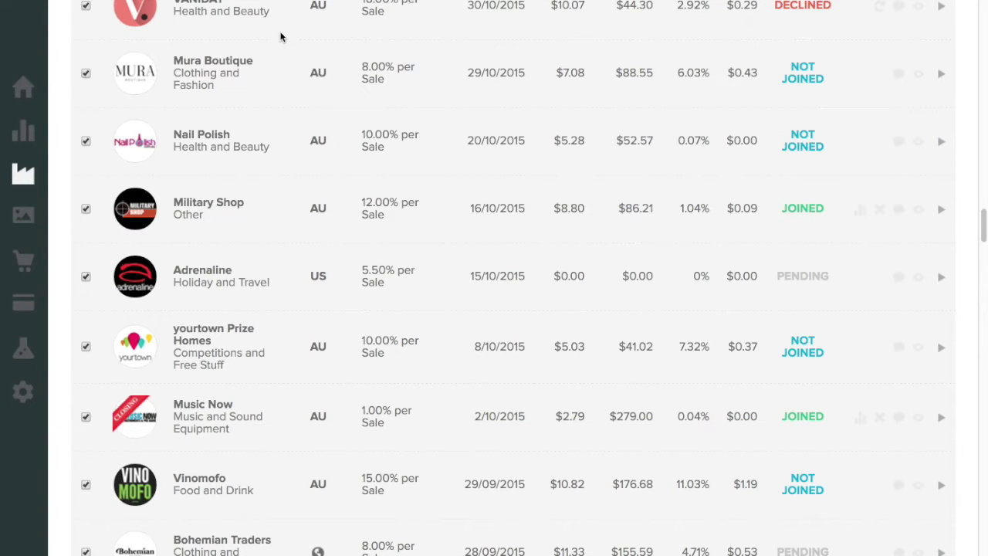
pyautogui.scroll(-2, 292, 52)
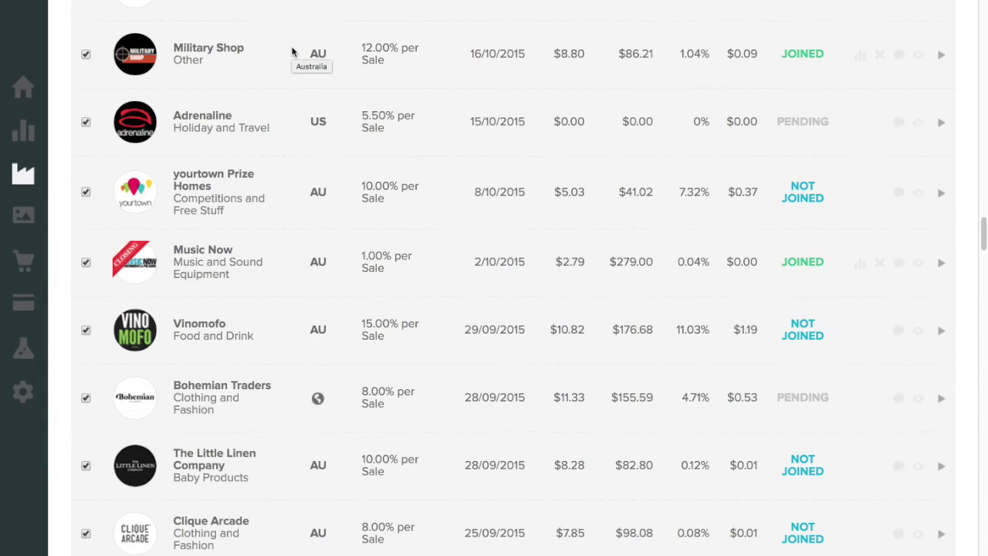
pyautogui.scroll(-8, 292, 51)
pyautogui.scroll(-15, 291, 52)
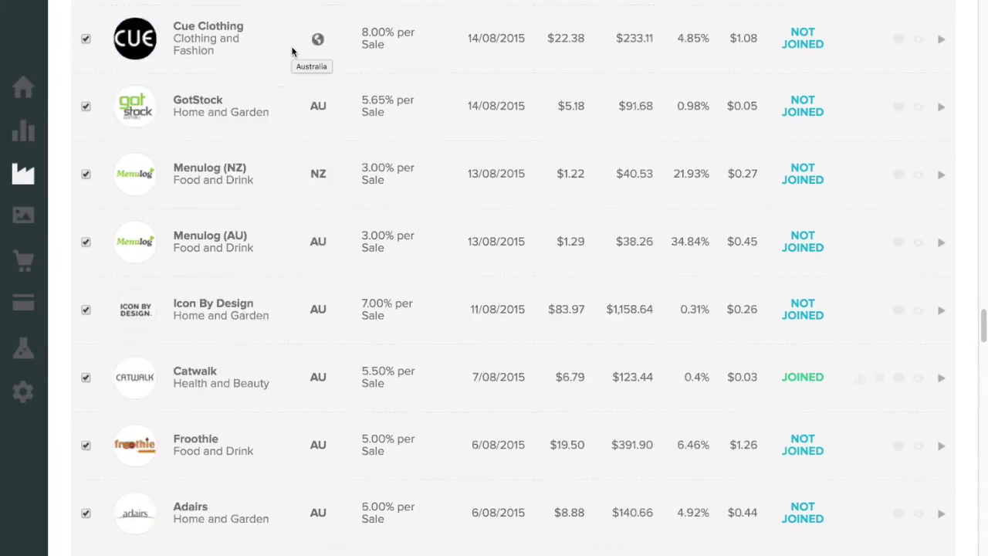
pyautogui.scroll(-10, 292, 52)
pyautogui.scroll(-15, 292, 52)
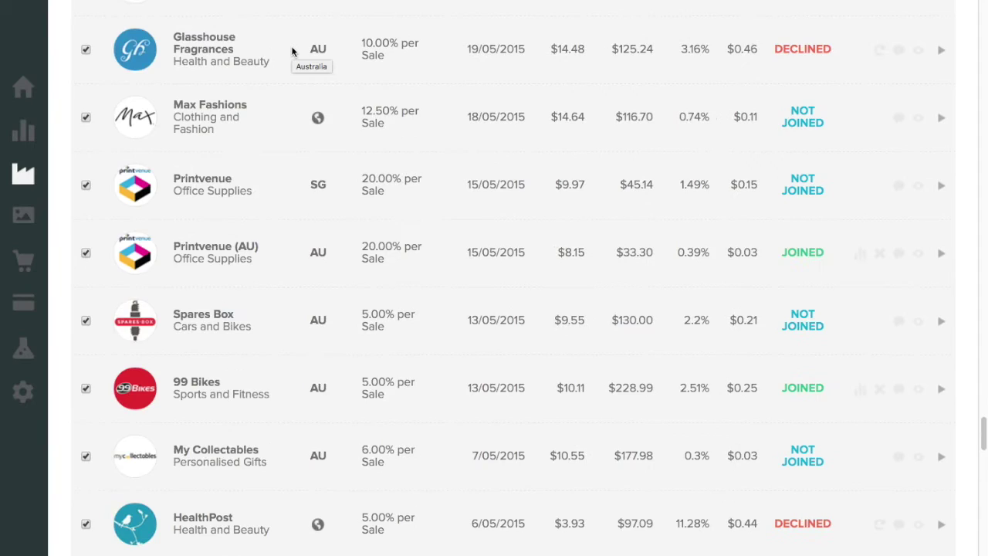
# - Examine the Uber offer and the other advertisers launched in March and April 2015
pyautogui.scroll(-5, 291, 52)
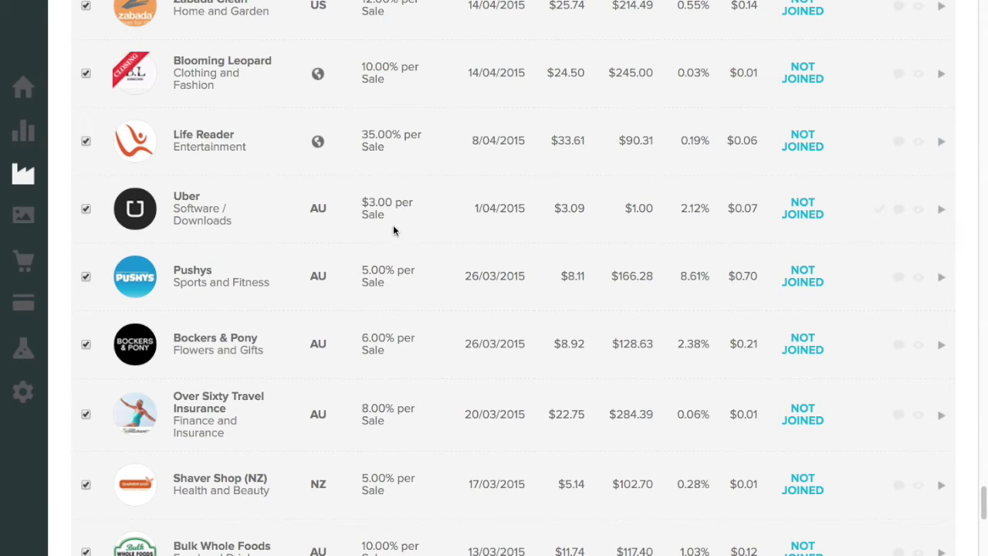
pyautogui.scroll(1, 419, 226)
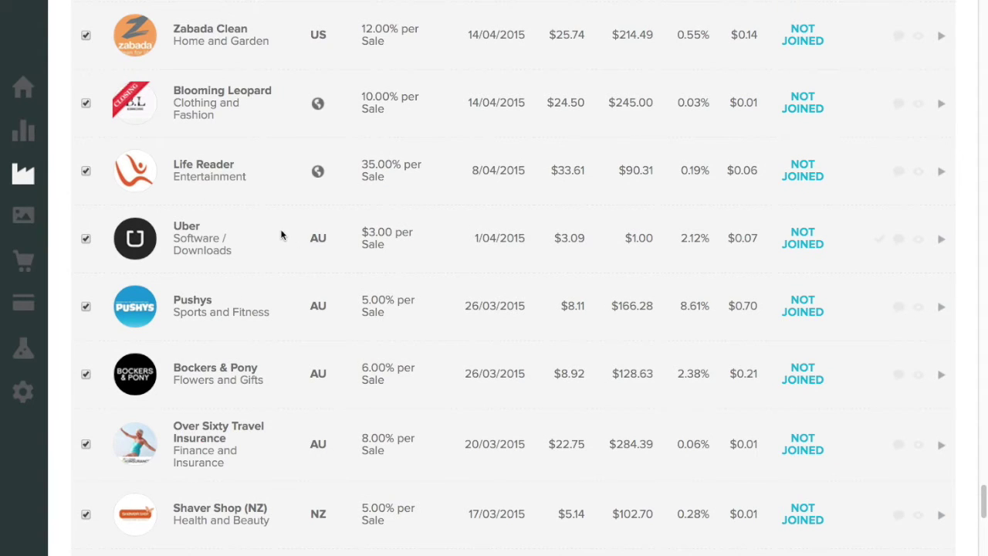
pyautogui.scroll(1, 280, 233)
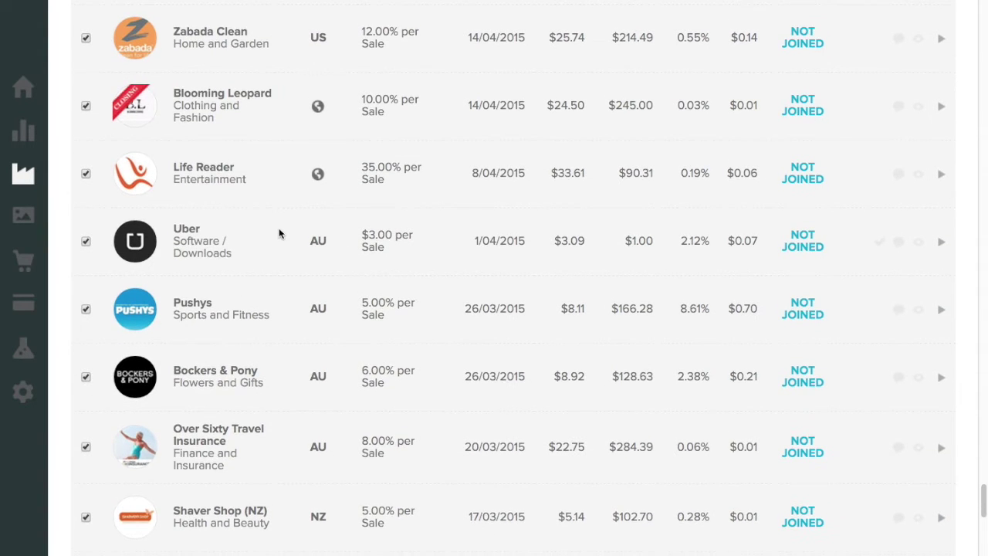
pyautogui.scroll(-3, 279, 233)
pyautogui.scroll(-9, 280, 233)
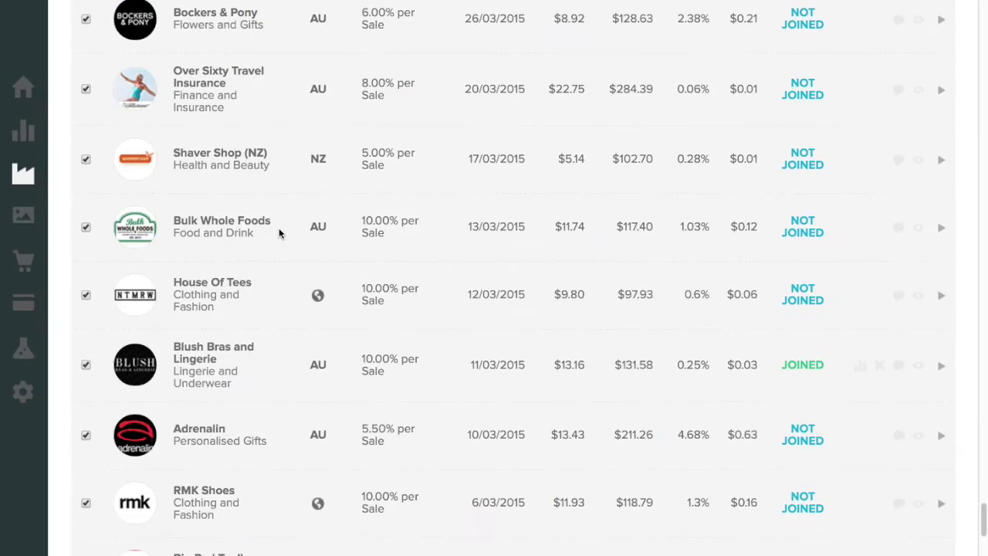
pyautogui.scroll(-12, 279, 233)
pyautogui.scroll(-12, 280, 232)
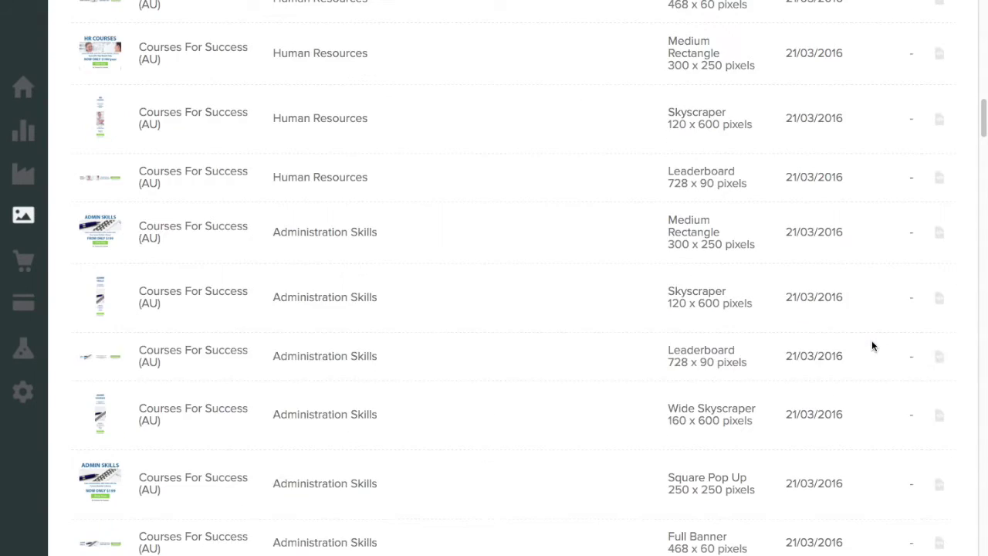
# - Browse the Courses For Success (AU) banners in the creatives, checking their groups, sizes and start dates
pyautogui.scroll(20, 872, 344)
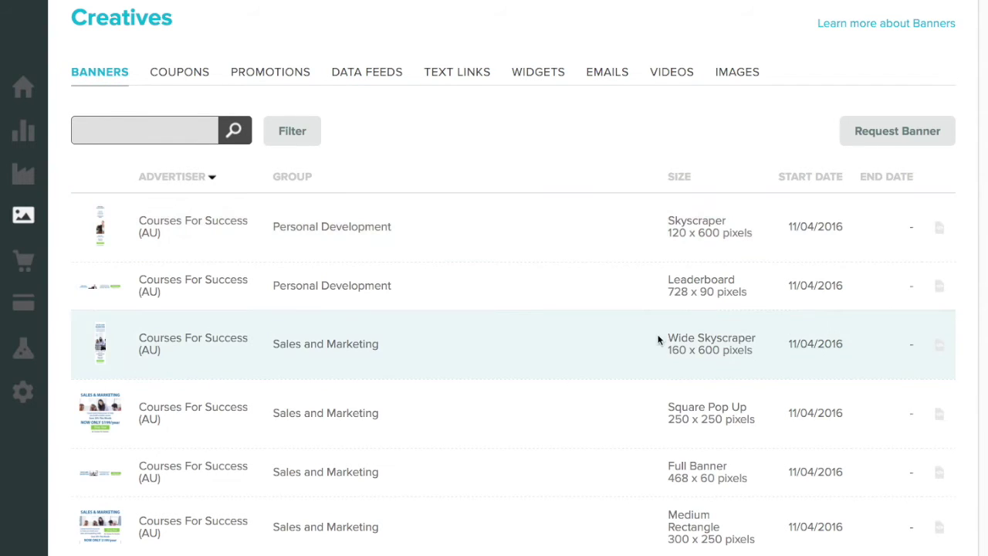
pyautogui.scroll(-3, 620, 351)
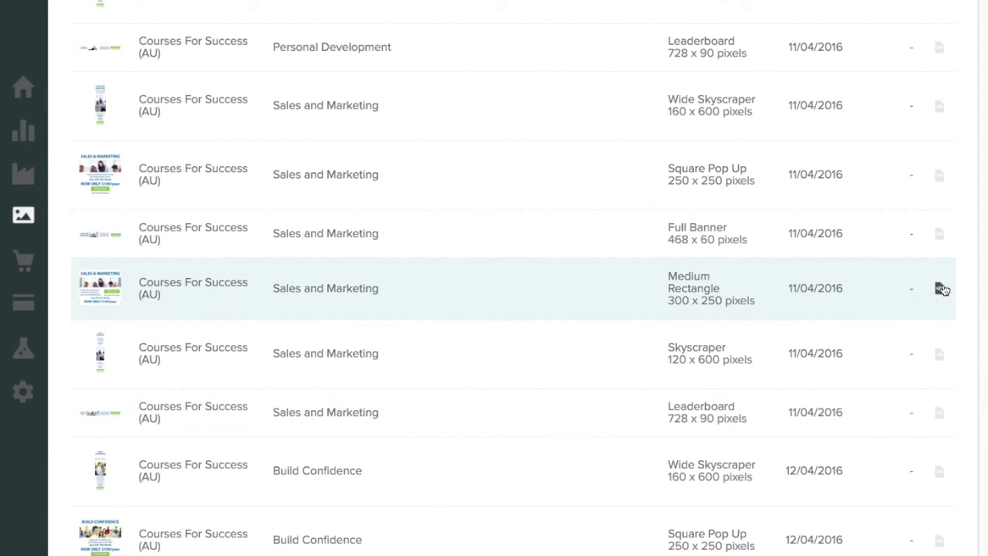
pyautogui.scroll(-7, 940, 289)
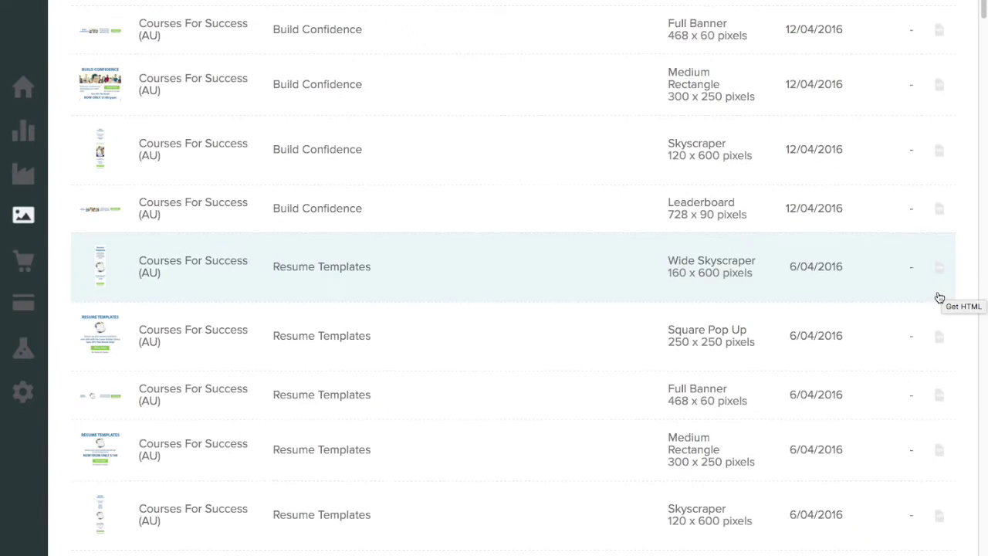
pyautogui.scroll(10, 933, 295)
pyautogui.scroll(-20, 930, 305)
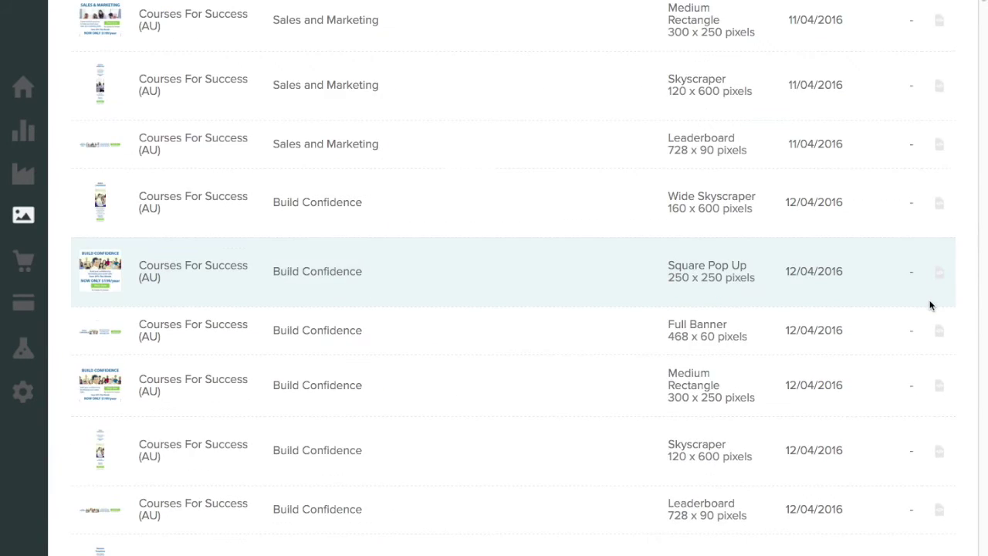
# - Preview DJI Innovations' Spring Sale 2016 banners for the Phantom 3 Professional and the Inspire 1 Pro
pyautogui.scroll(-15, 930, 305)
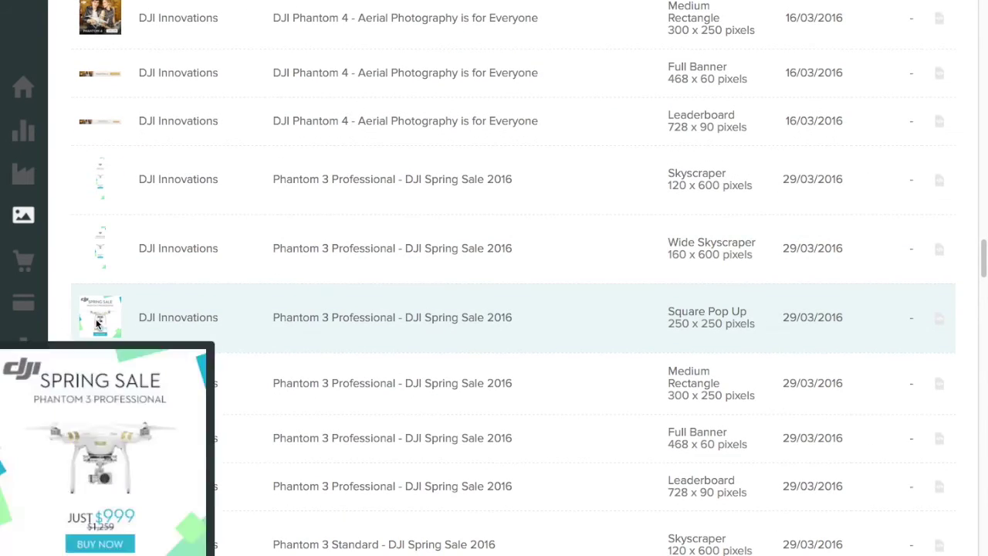
pyautogui.moveTo(107, 324)
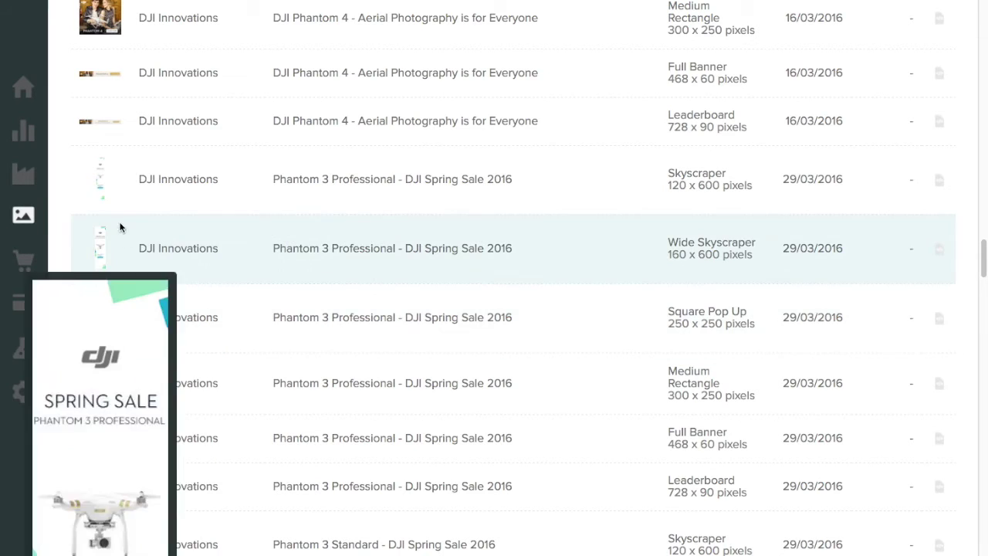
pyautogui.moveTo(113, 182)
pyautogui.scroll(-8, 309, 408)
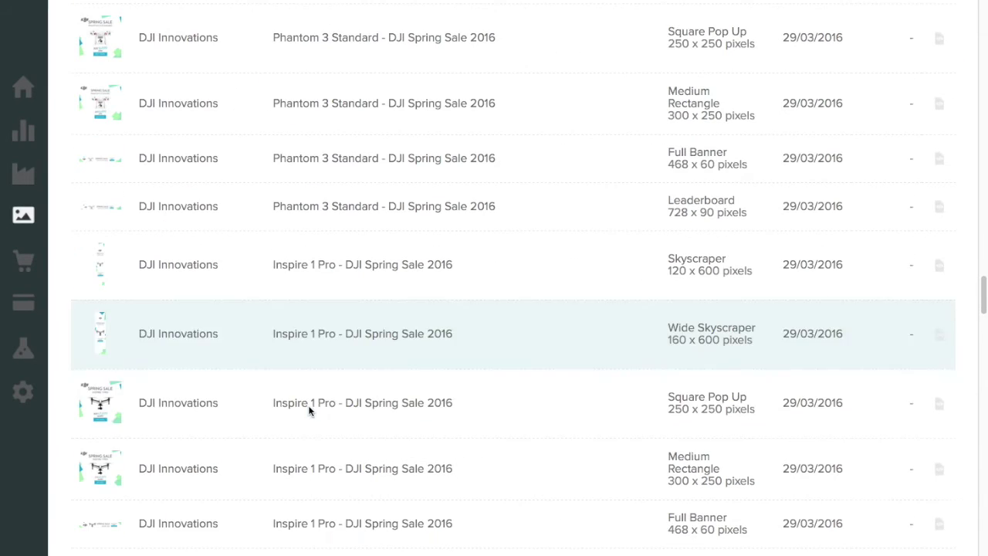
pyautogui.moveTo(111, 405)
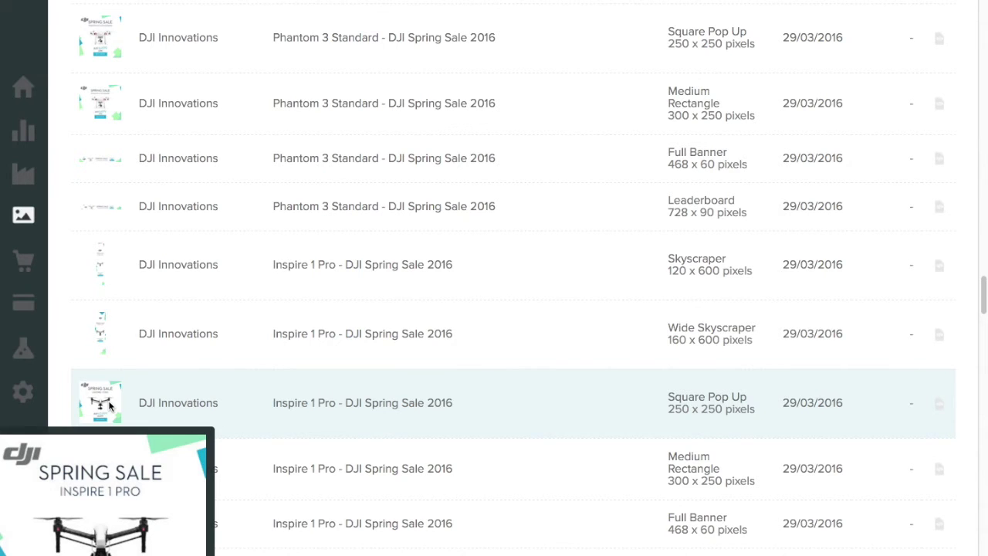
# - Get the HTML code for the 250 x 250 Inspire 1 Pro banner with Hide Tracking Code and Open in New Window enabled
pyautogui.scroll(-1, 109, 405)
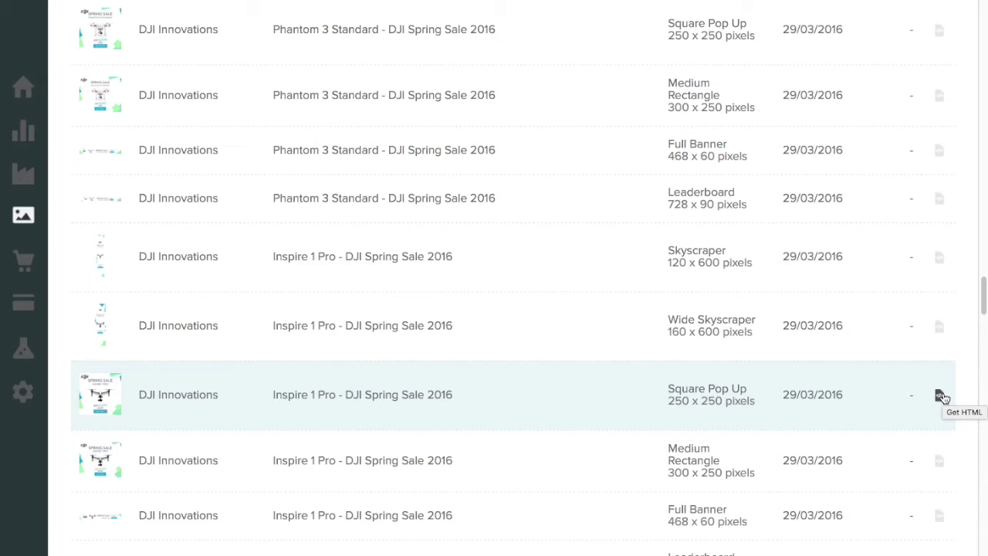
pyautogui.click(940, 396)
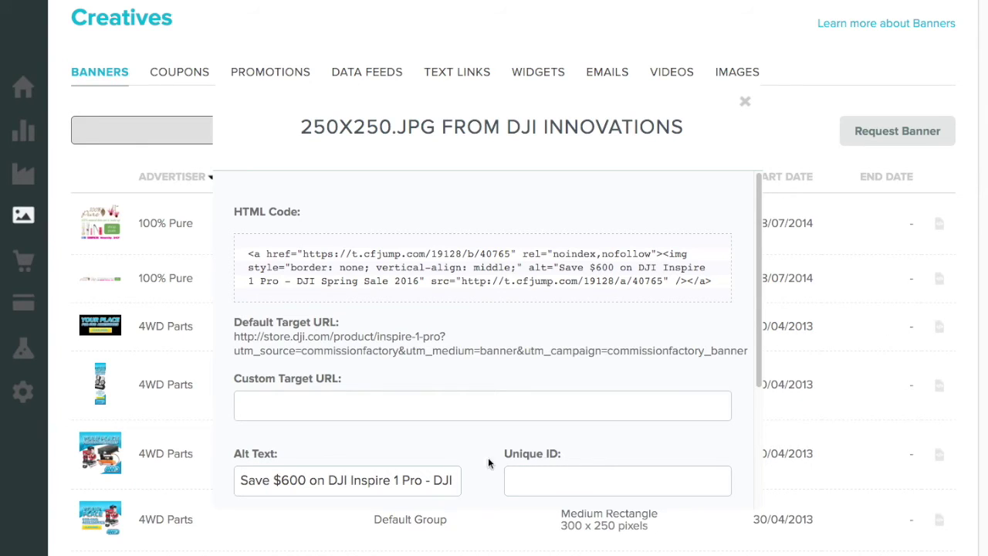
pyautogui.scroll(-4, 591, 416)
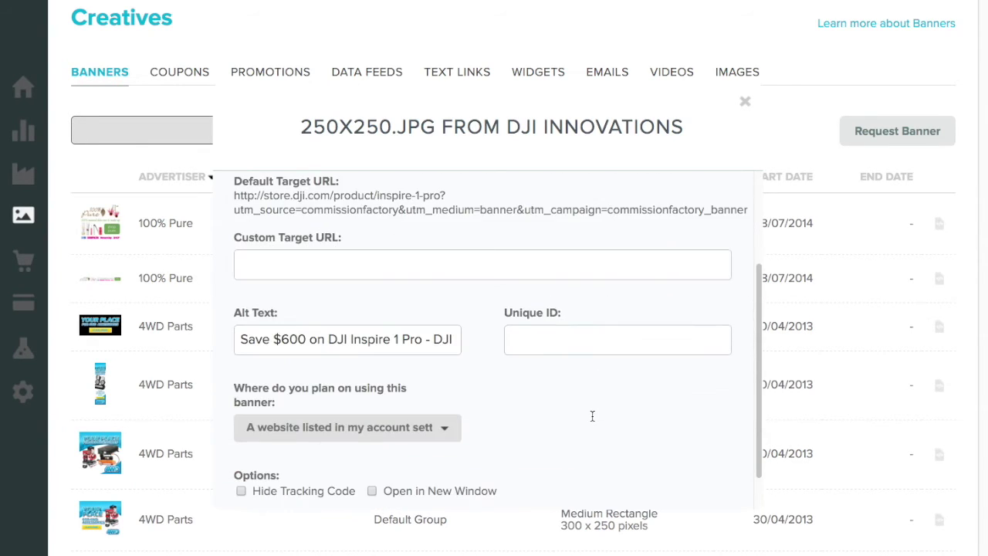
pyautogui.scroll(-3, 592, 416)
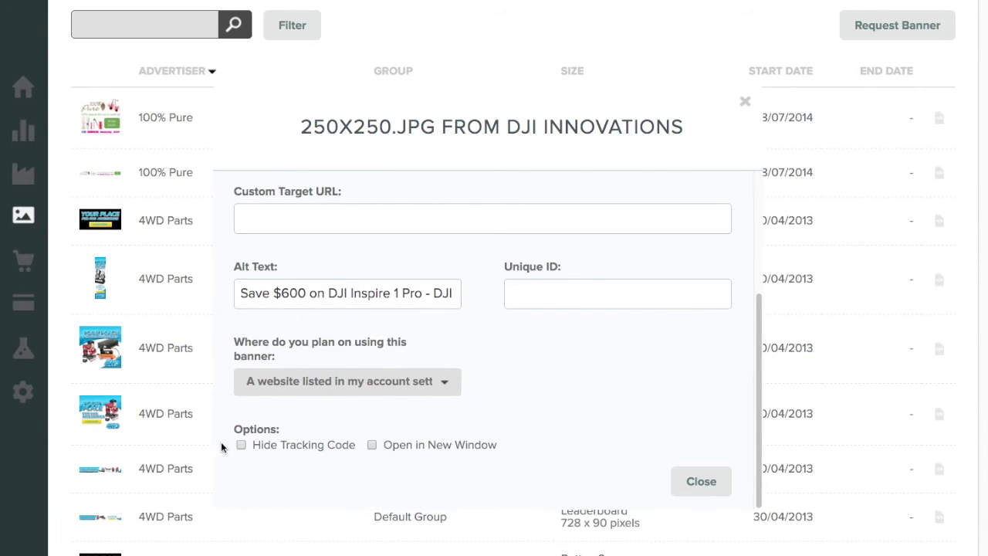
pyautogui.click(241, 444)
pyautogui.scroll(1, 305, 484)
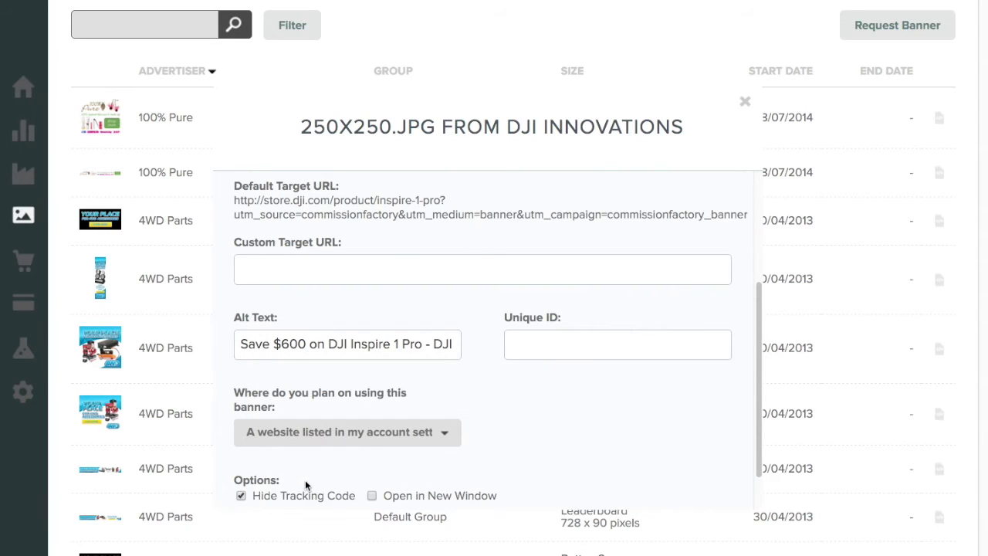
pyautogui.click(372, 495)
# - Keep the banner's planned use as a website listed in the account settings and set its unique ID to SHN
pyautogui.scroll(1, 542, 453)
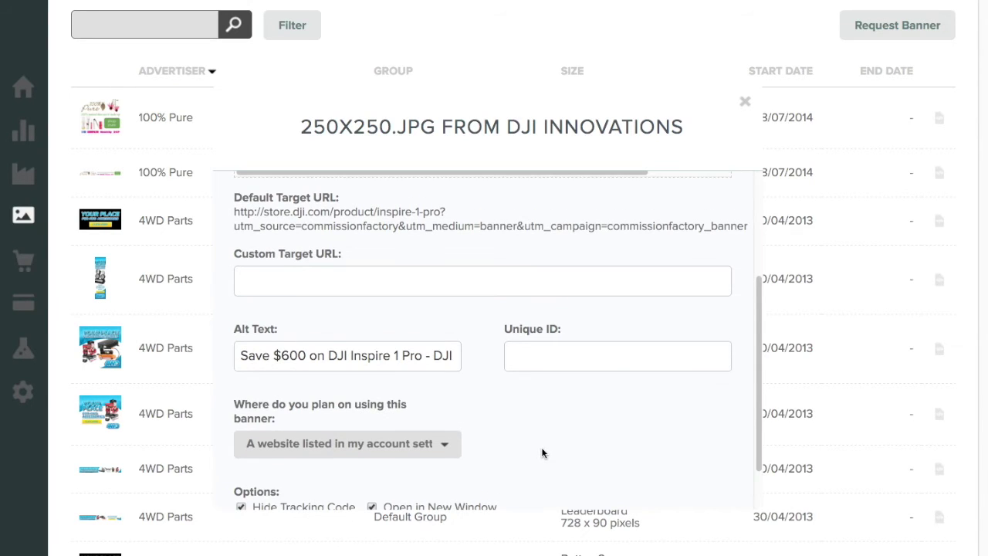
pyautogui.click(444, 446)
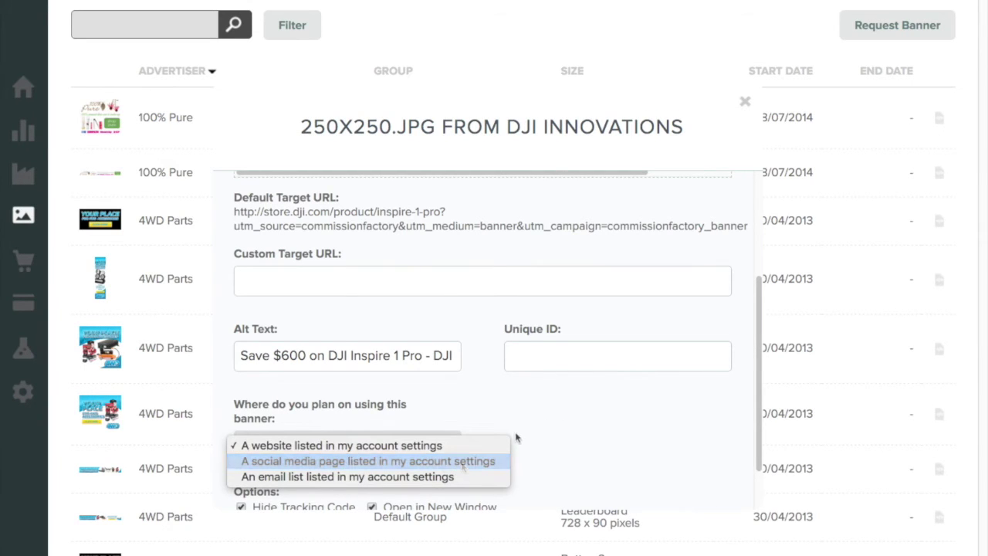
pyautogui.click(478, 445)
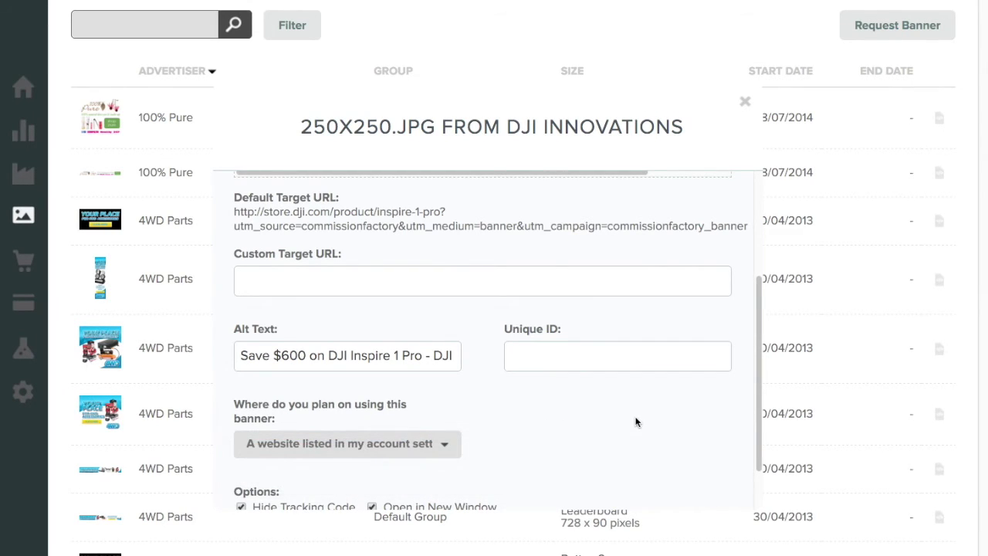
pyautogui.scroll(1, 636, 421)
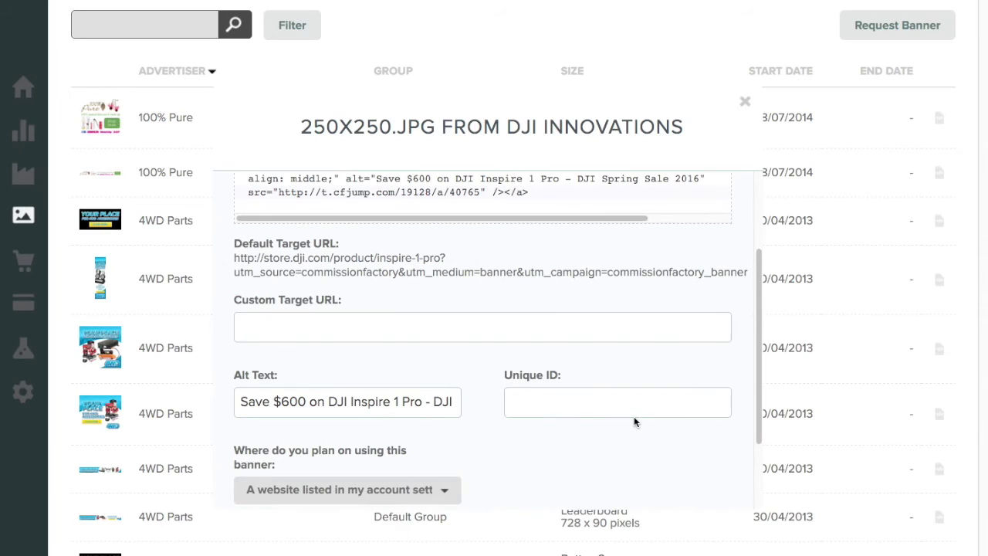
pyautogui.click(578, 396)
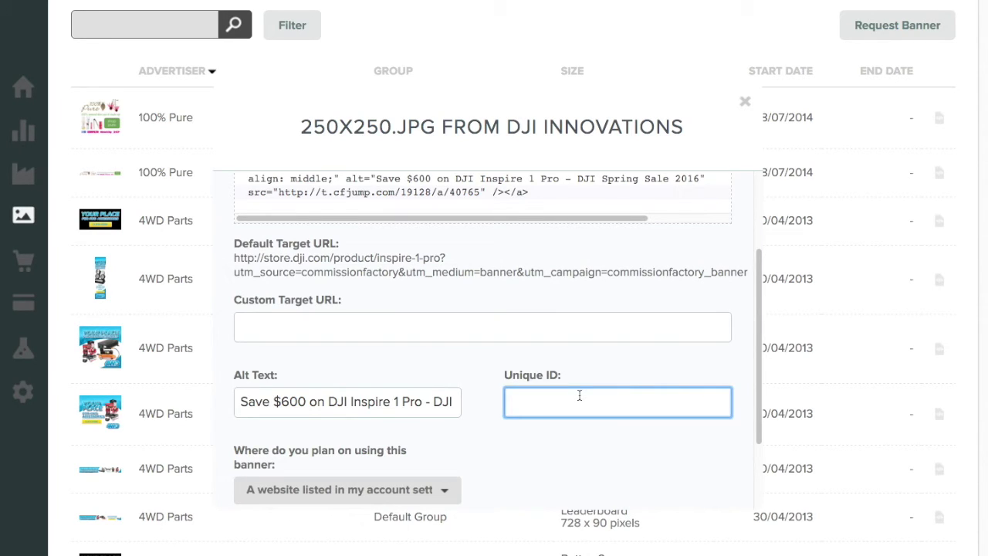
pyautogui.write('S')
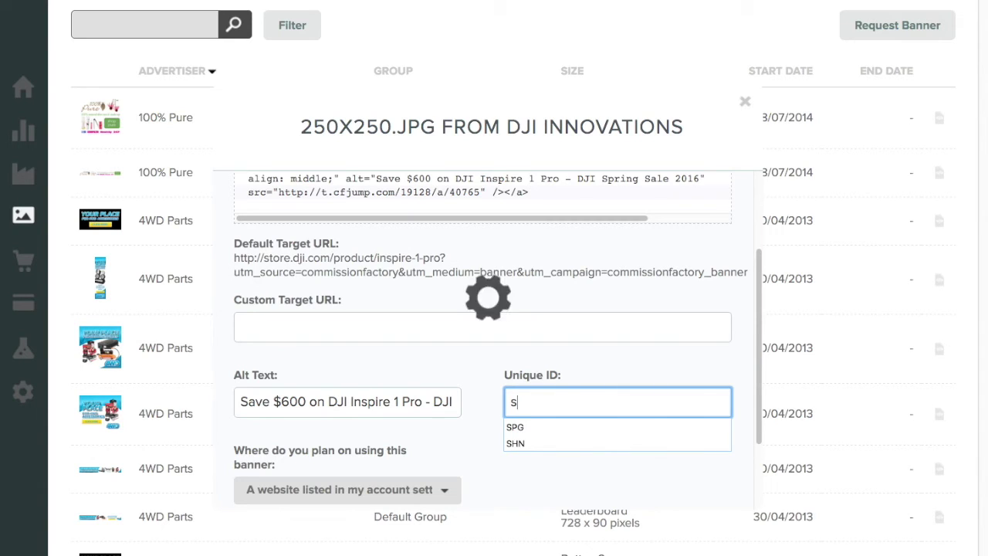
pyautogui.click(562, 443)
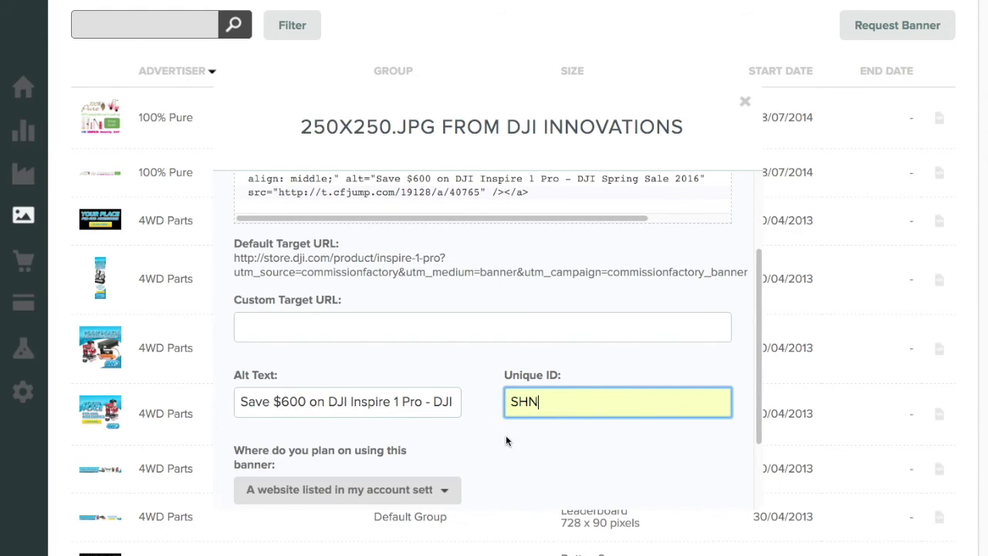
# - Copy the complete HTML code of DJI Innovations' 250 x 250 Inspire 1 Pro banner
pyautogui.scroll(1, 490, 445)
pyautogui.scroll(3, 489, 452)
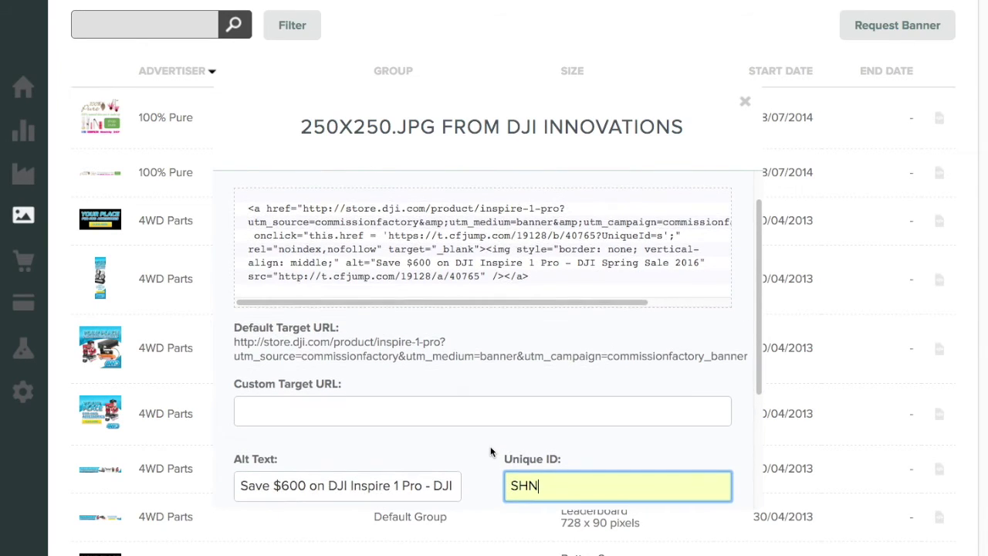
pyautogui.scroll(1, 490, 451)
pyautogui.scroll(-3, 474, 430)
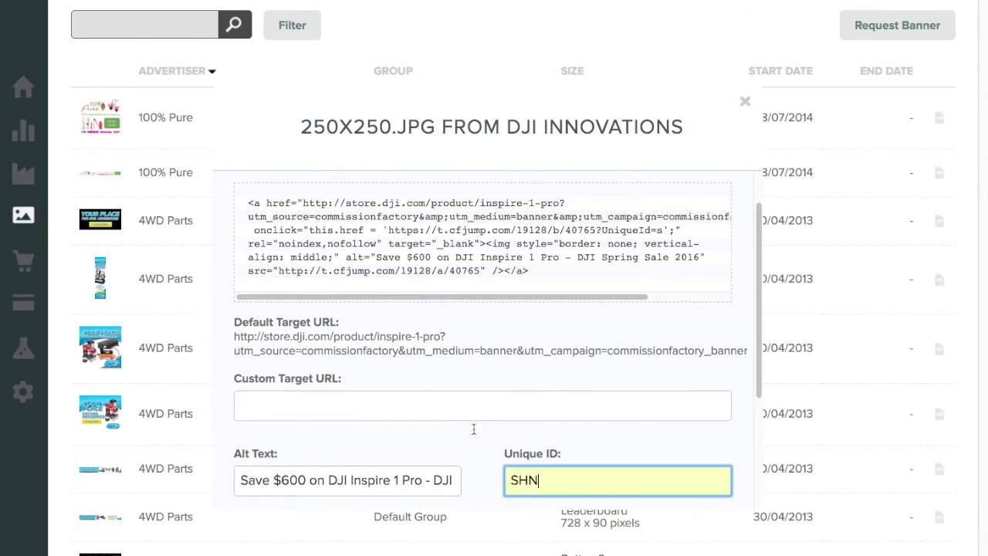
pyautogui.scroll(-5, 476, 436)
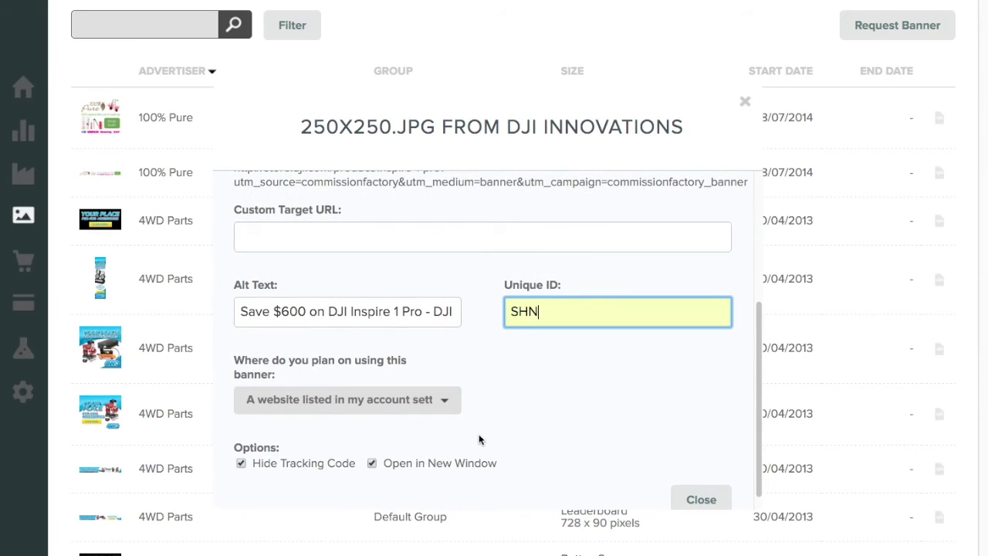
pyautogui.scroll(6, 510, 436)
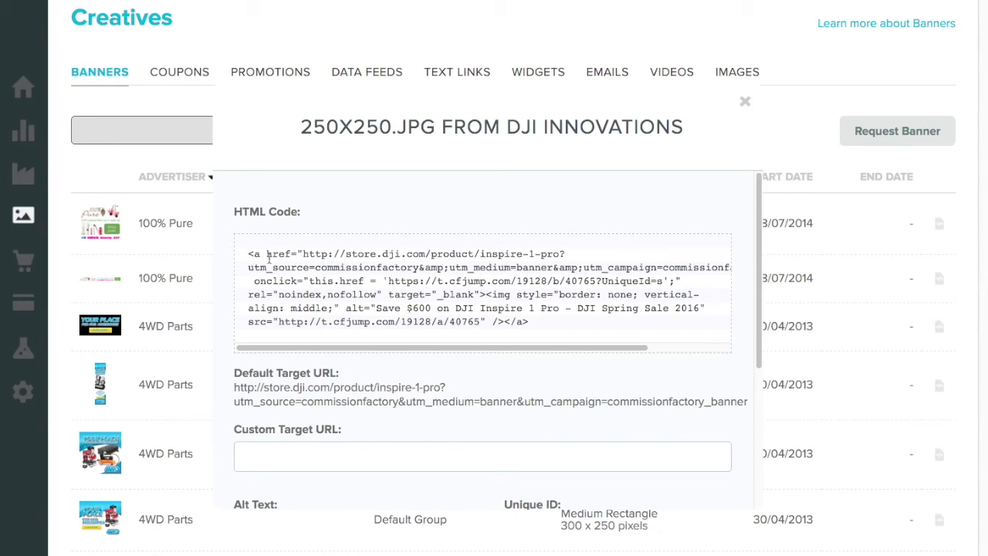
pyautogui.moveTo(249, 253); pyautogui.dragTo(288, 255)
pyautogui.click(249, 255)
pyautogui.moveTo(250, 255); pyautogui.dragTo(594, 330)
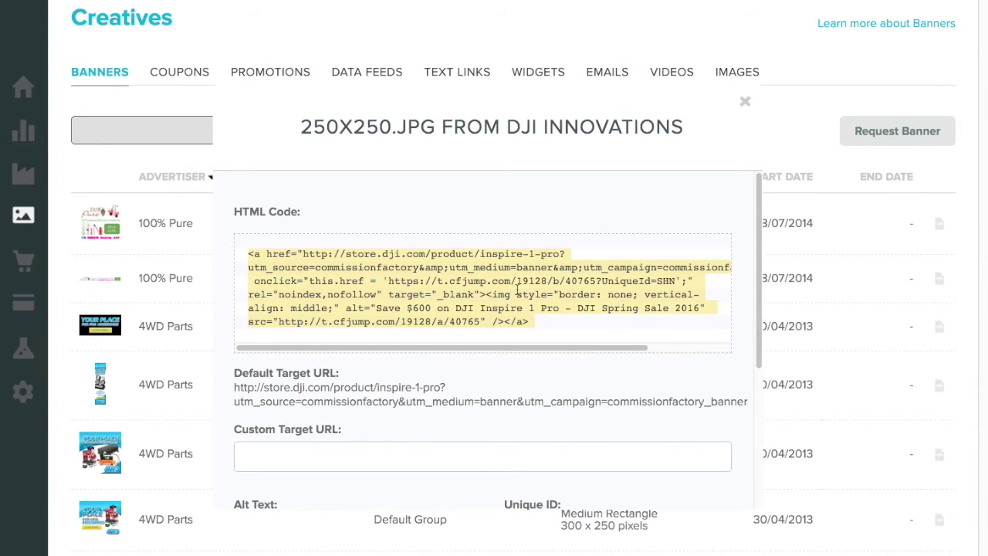
pyautogui.rightClick(517, 286)
pyautogui.click(564, 316)
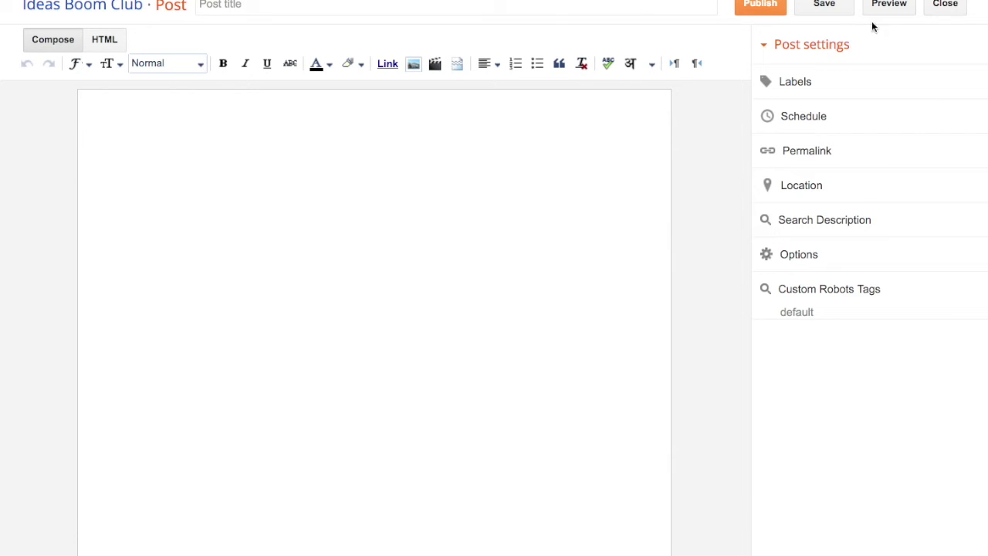
# - Switch to Blogger, close the empty post and open the layout of the Ideas Boom Club blog
pyautogui.click(944, 6)
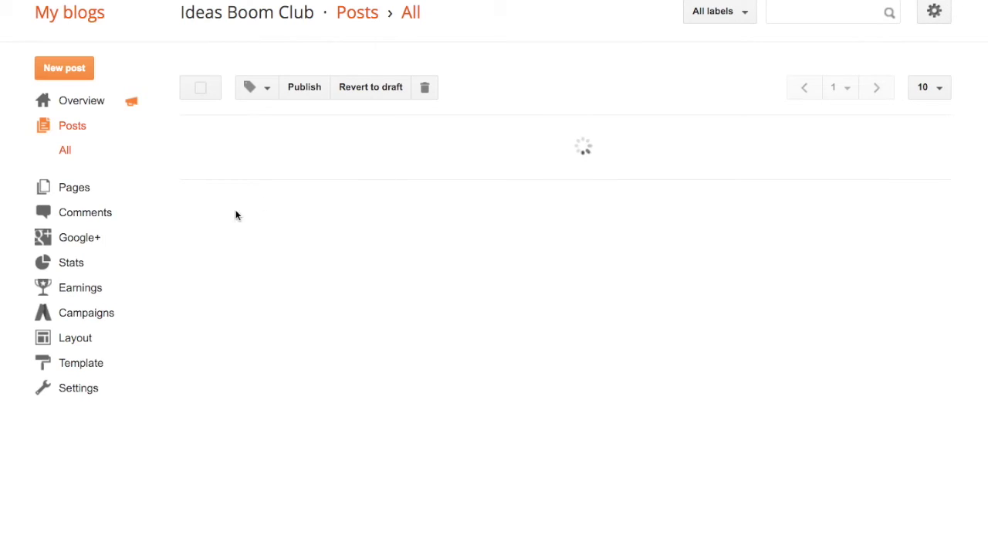
pyautogui.click(91, 360)
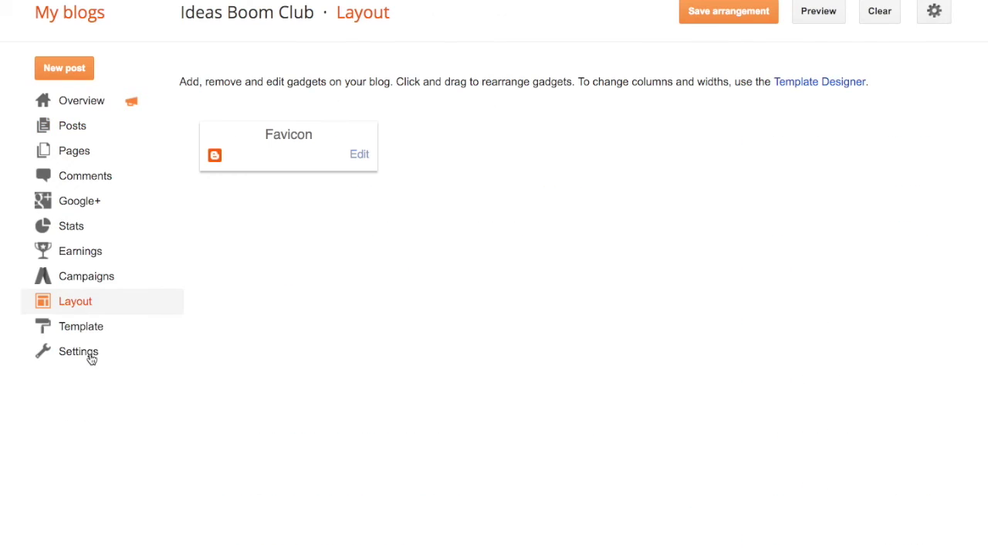
pyautogui.scroll(-3, 867, 451)
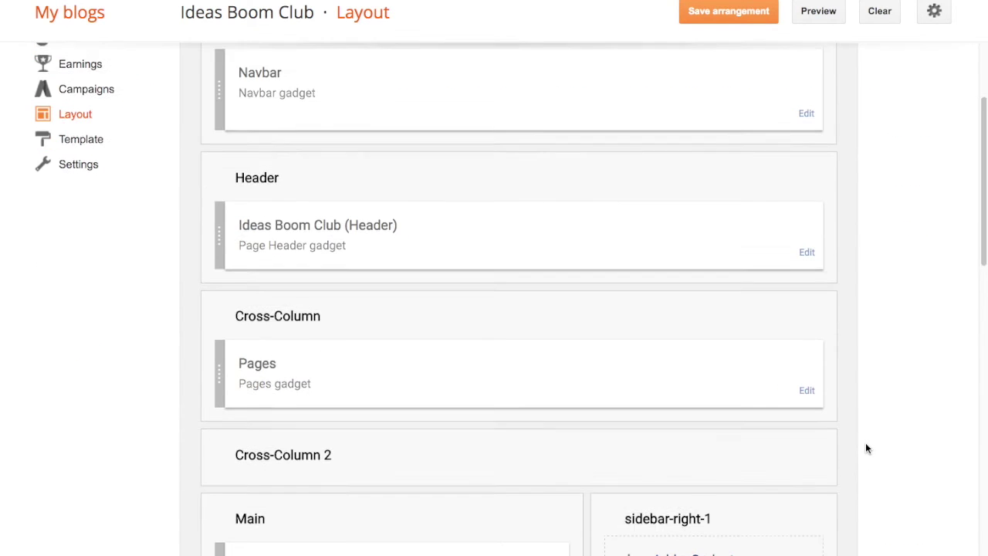
pyautogui.scroll(-2, 865, 442)
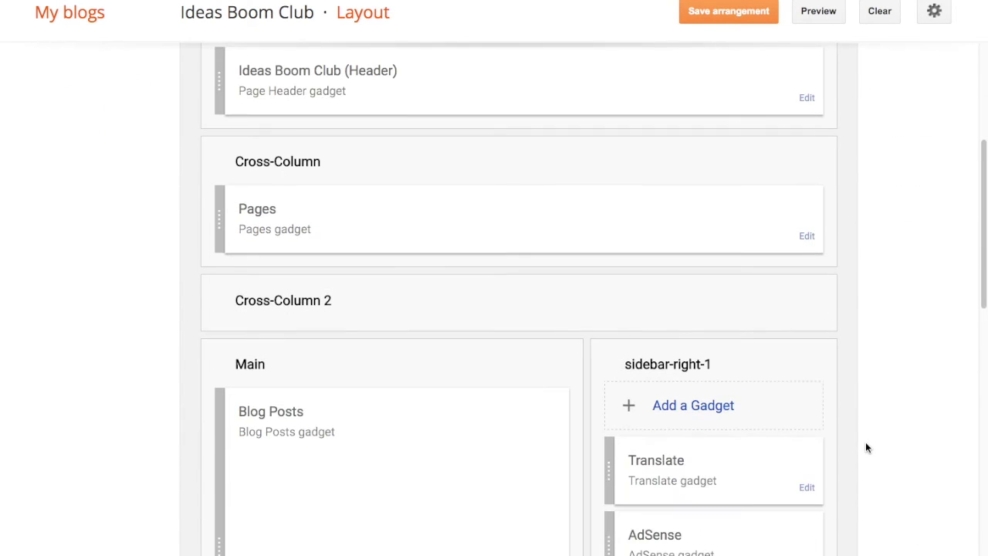
# - Add a new HTML/JavaScript gadget to the sidebar-right-1 section of the blog layout
pyautogui.click(687, 407)
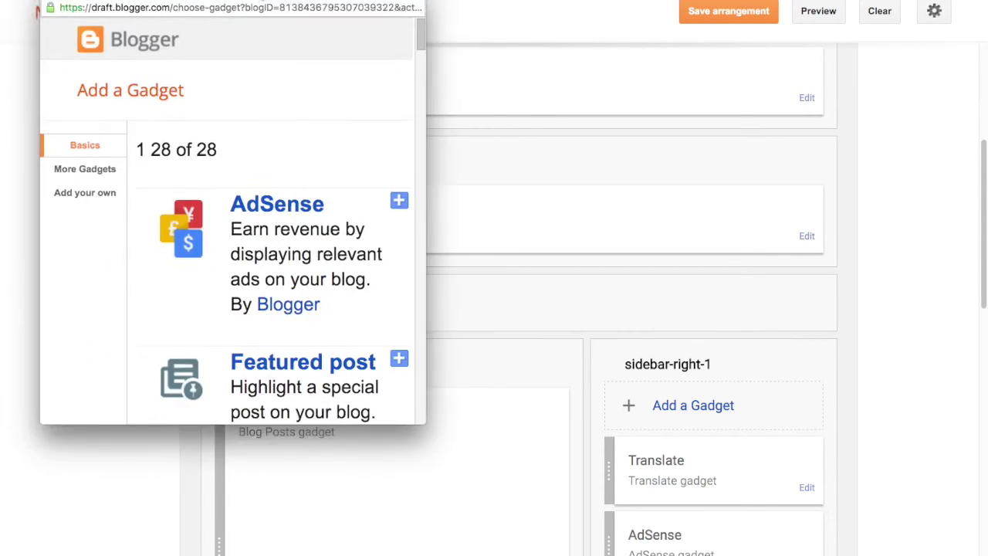
pyautogui.scroll(-5, 444, 205)
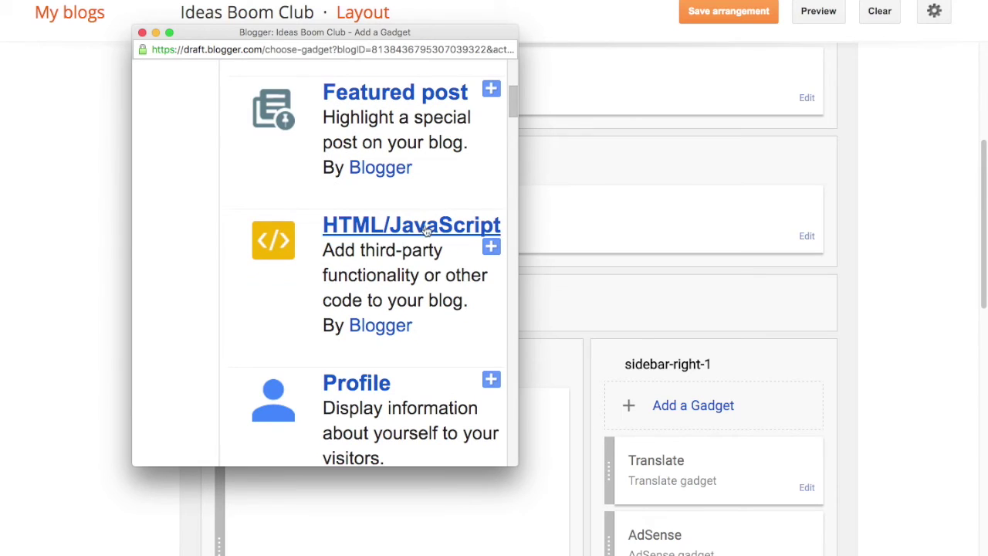
pyautogui.click(420, 230)
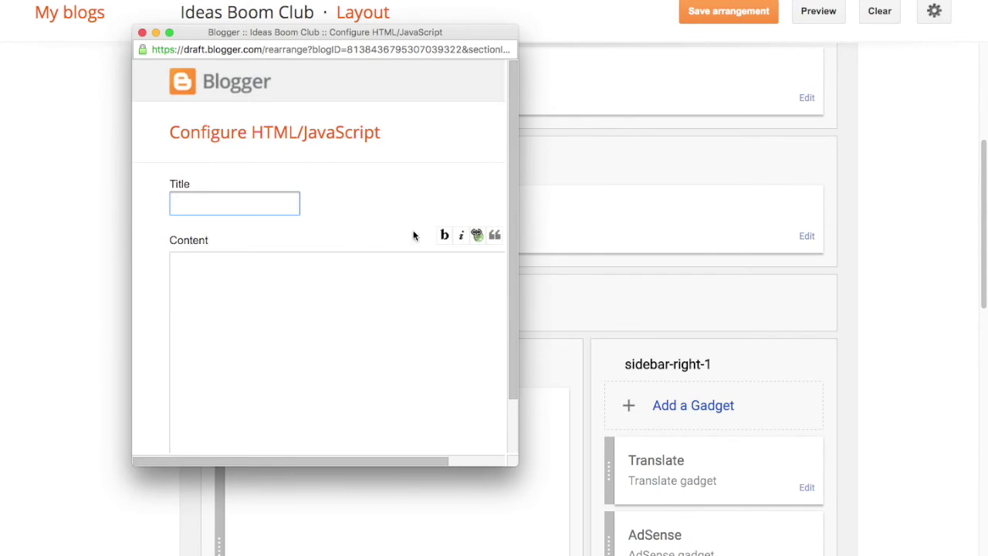
# - Paste the copied banner code as the gadget's content and title the gadget Dj
pyautogui.click(223, 290)
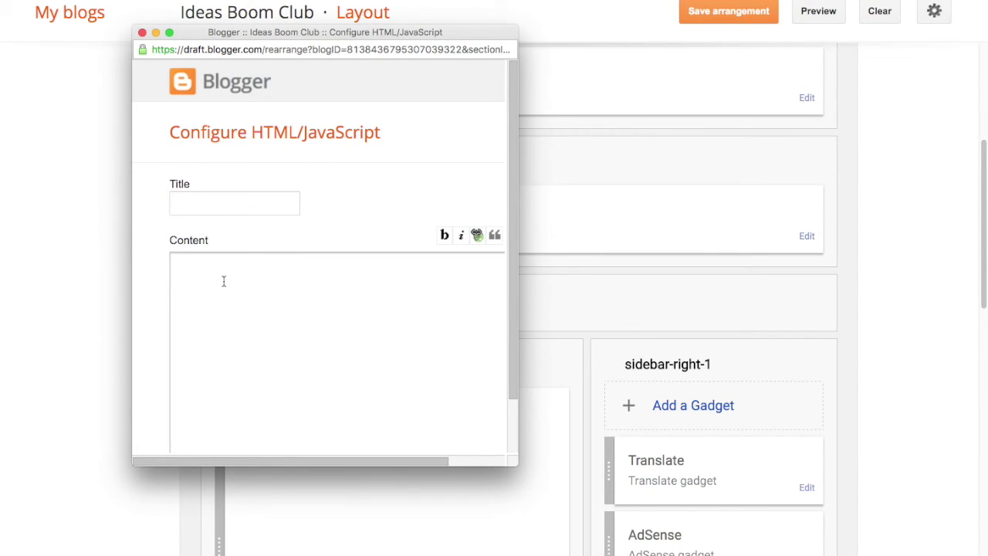
pyautogui.rightClick(223, 281)
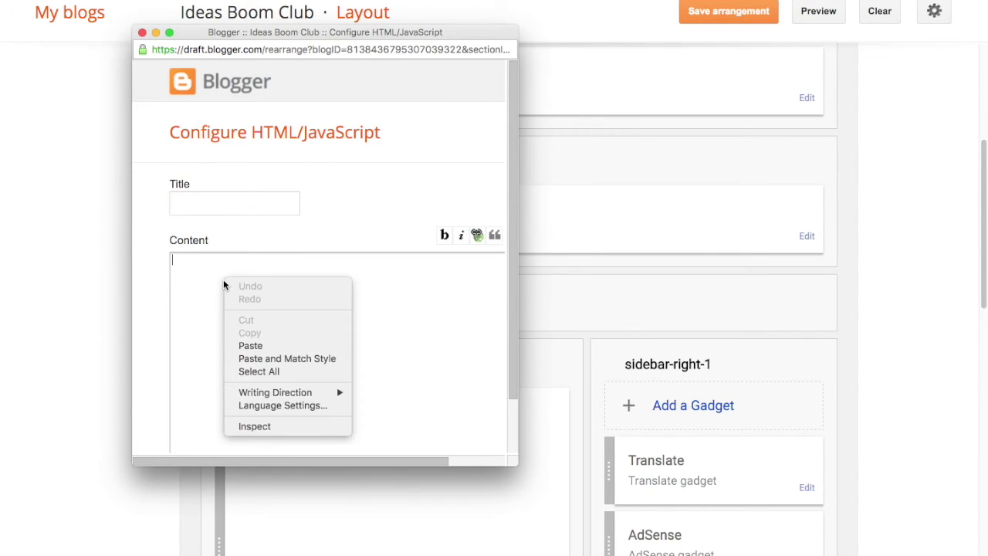
pyautogui.click(265, 347)
pyautogui.click(203, 203)
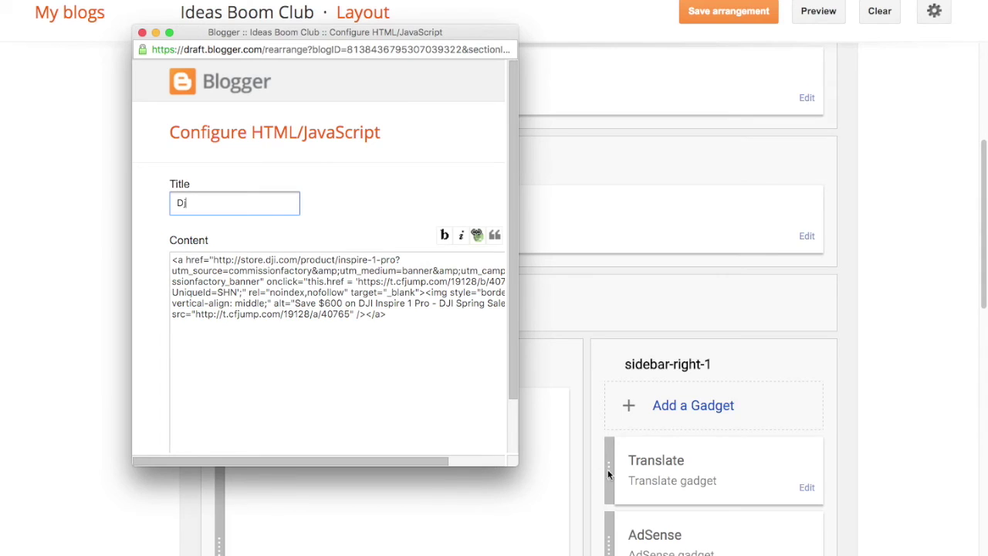
# - Save the HTML/JavaScript gadget and the blog's layout arrangement
pyautogui.scroll(-10, 648, 478)
pyautogui.scroll(3, 648, 480)
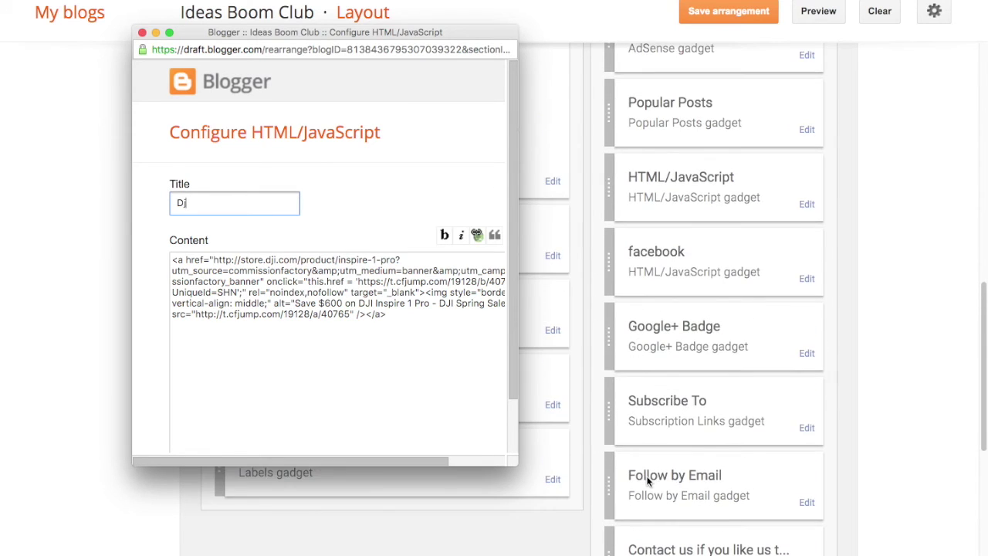
pyautogui.scroll(-2, 463, 423)
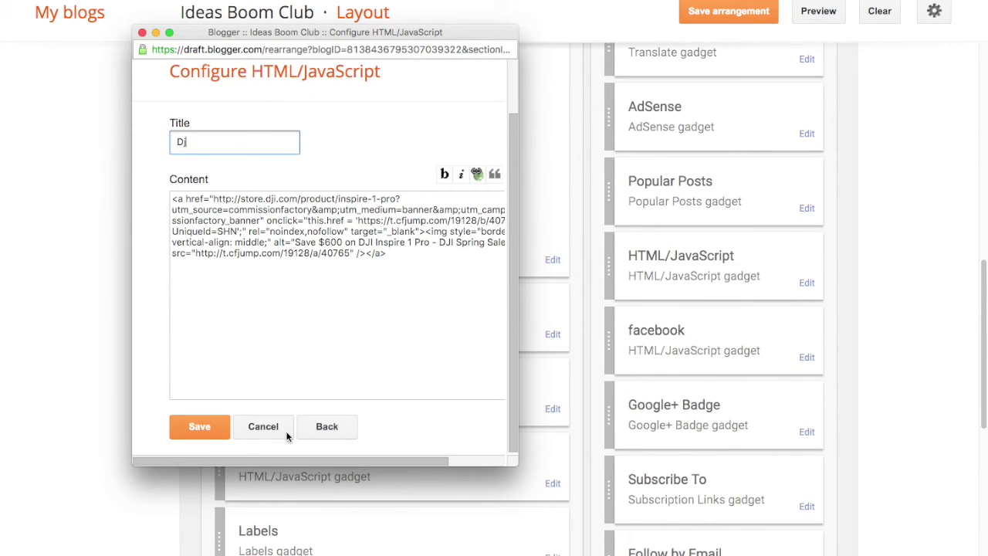
pyautogui.click(199, 426)
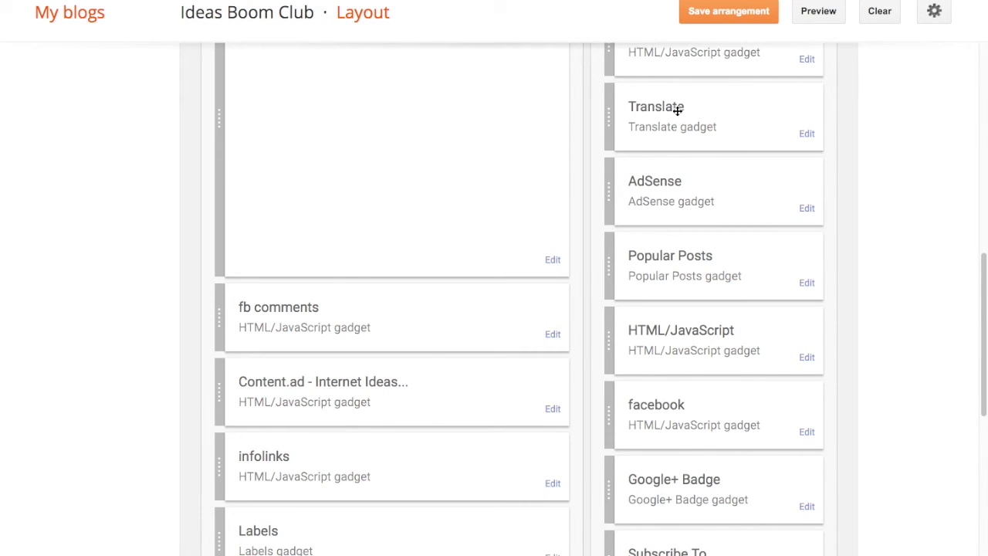
pyautogui.click(721, 13)
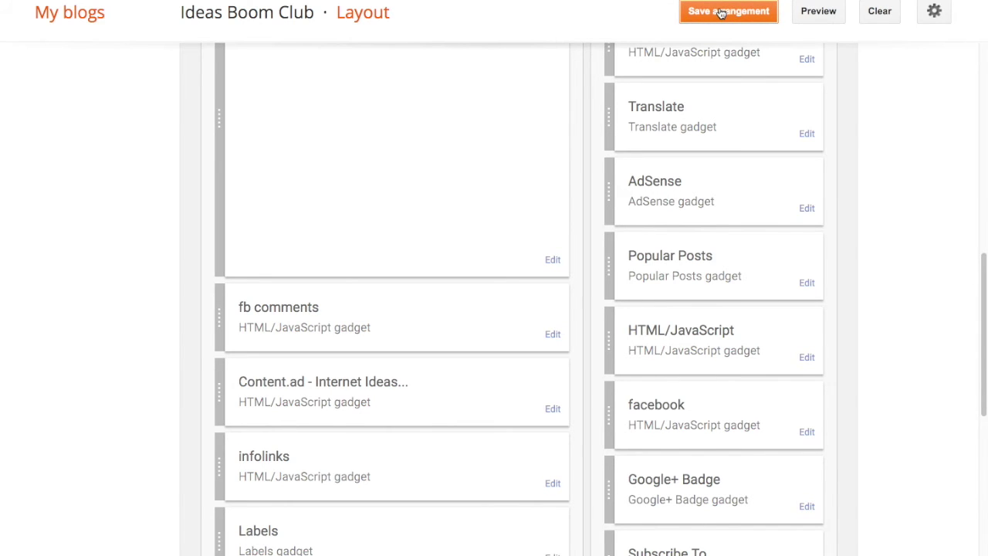
# - Check the Inspire 1 Pro banner in the live blog's sidebar and follow its link to the DJI store
pyautogui.scroll(10, 505, 128)
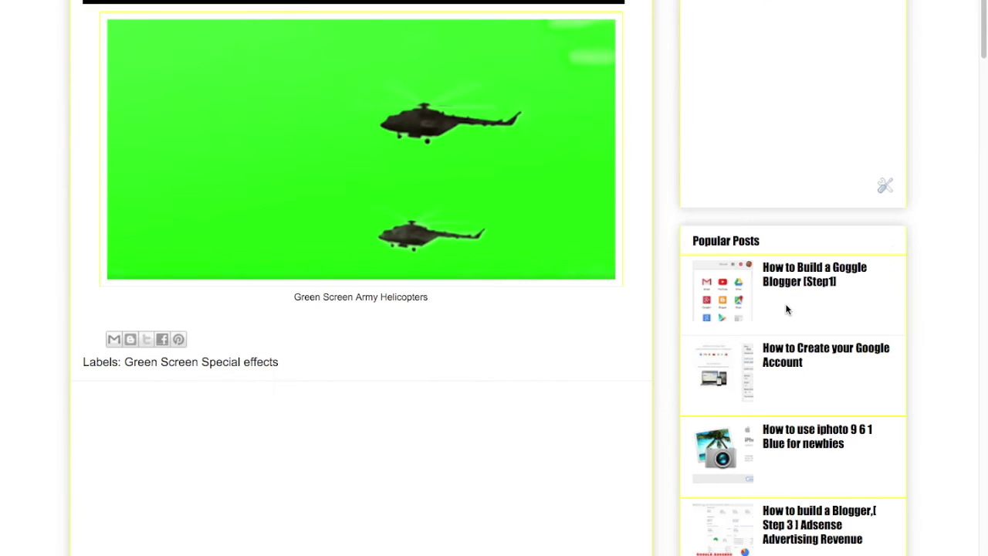
pyautogui.scroll(7, 787, 309)
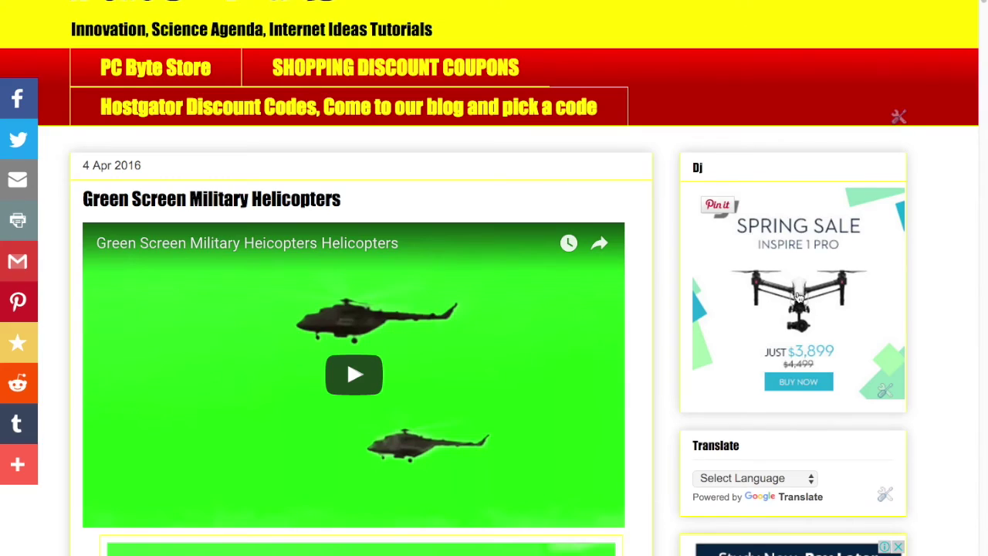
pyautogui.click(799, 297)
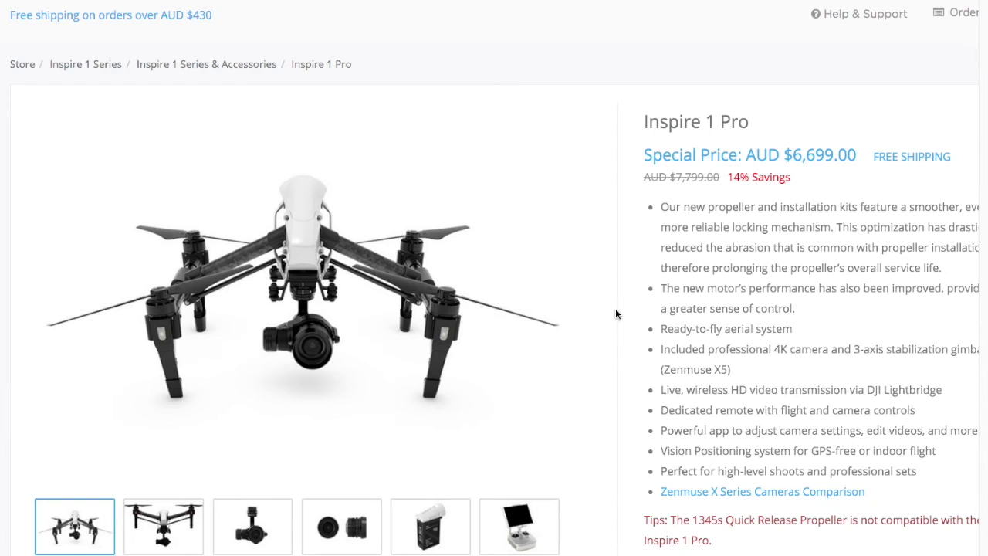
# - Examine the Inspire 1 Pro product page, including its features, kit options, prices and recommended accessories
pyautogui.scroll(-6, 615, 313)
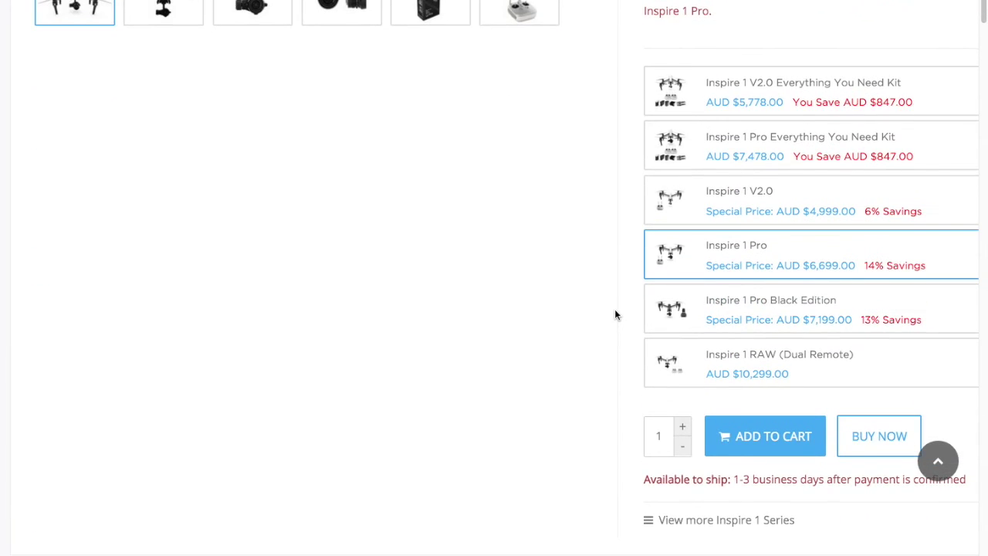
pyautogui.scroll(6, 615, 313)
pyautogui.scroll(-4, 615, 313)
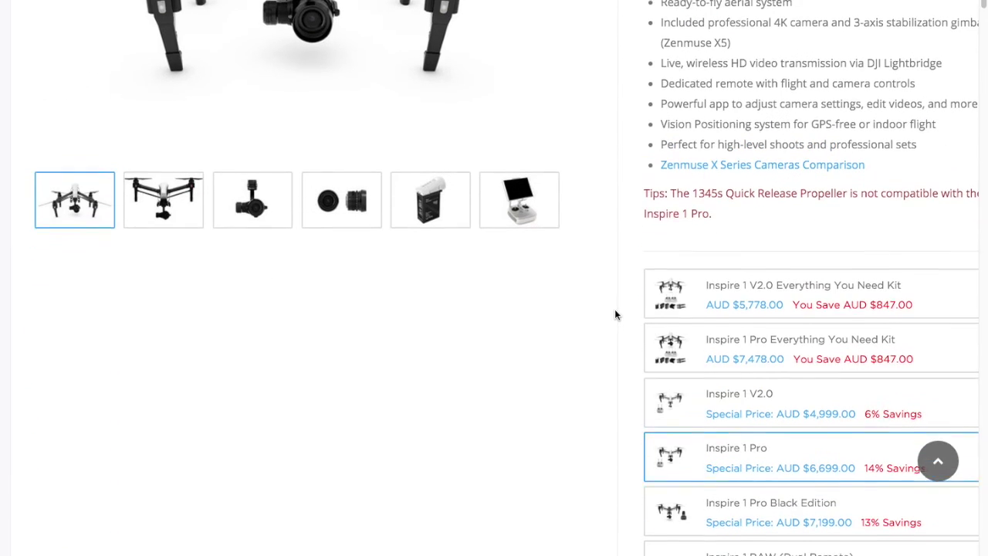
pyautogui.scroll(-5, 615, 313)
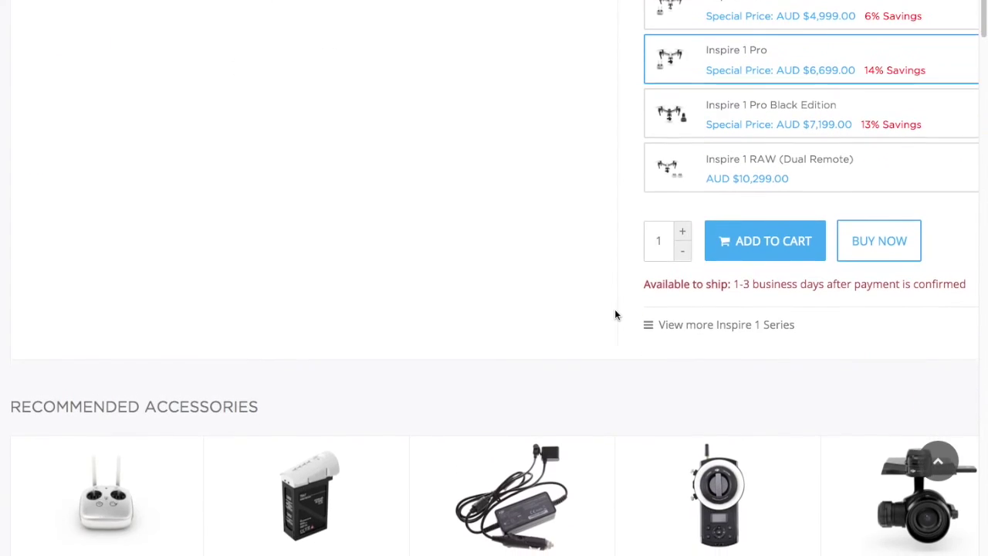
pyautogui.scroll(9, 615, 313)
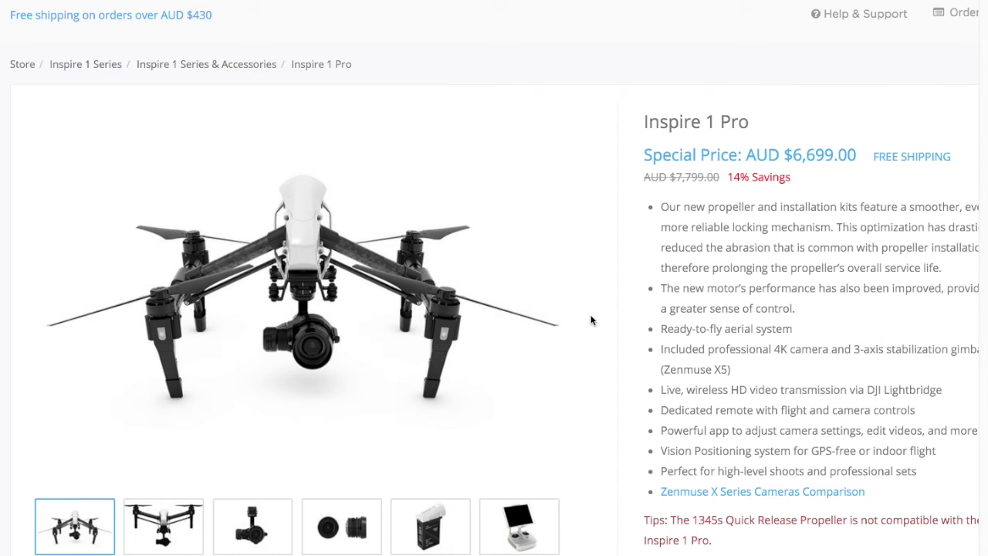
pyautogui.scroll(-3, 591, 320)
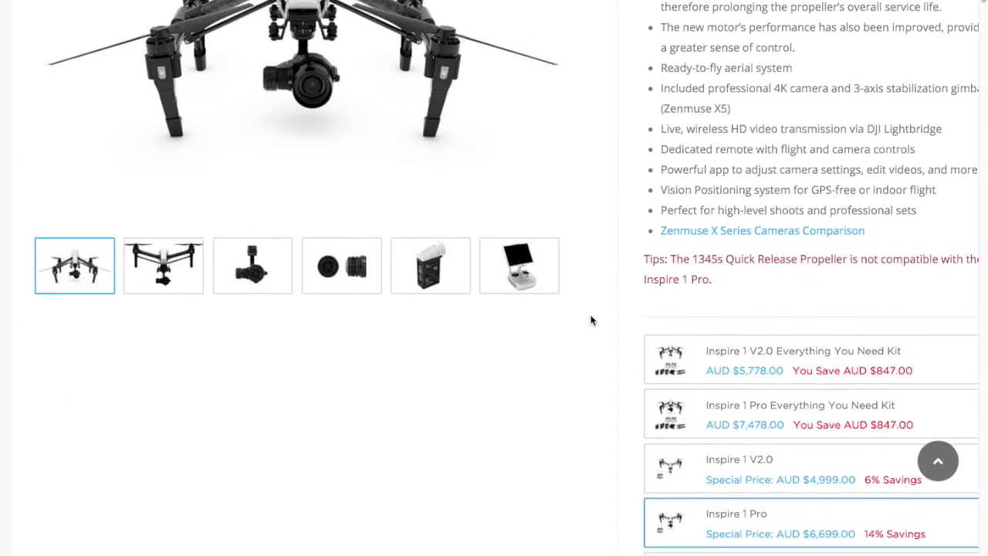
pyautogui.scroll(3, 591, 320)
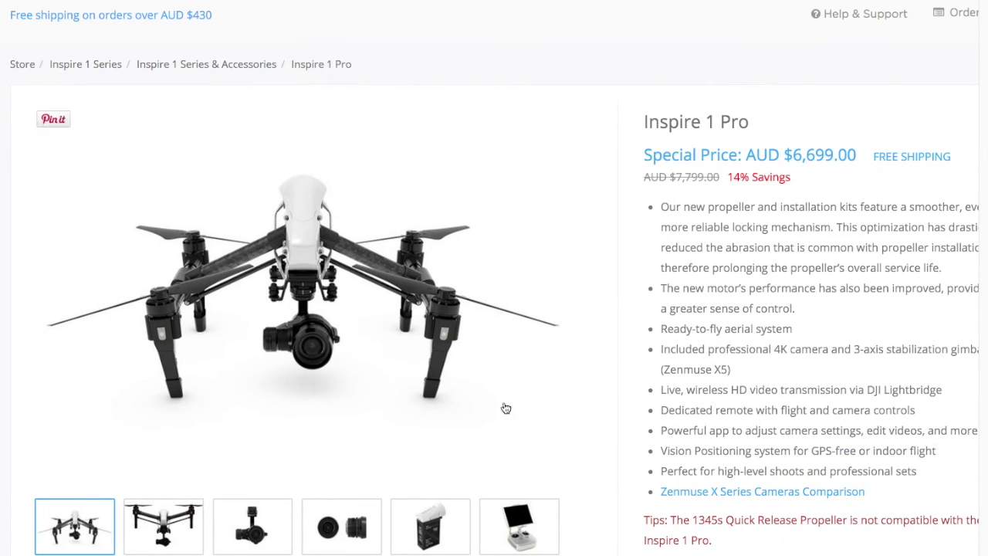
# - View the Inspire 1 Pro gallery images of the drone, camera, lens, battery and remote controller
pyautogui.click(159, 528)
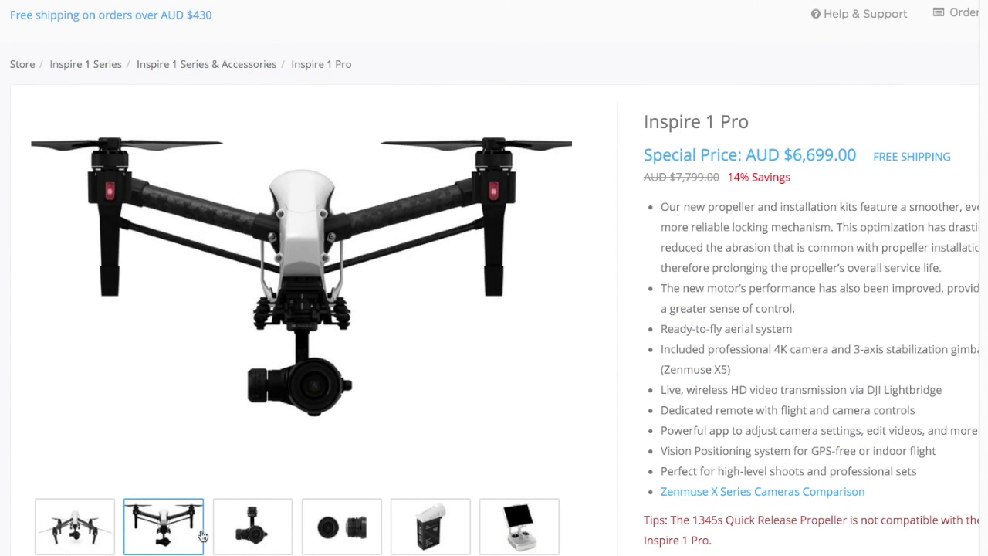
pyautogui.click(270, 533)
pyautogui.click(324, 531)
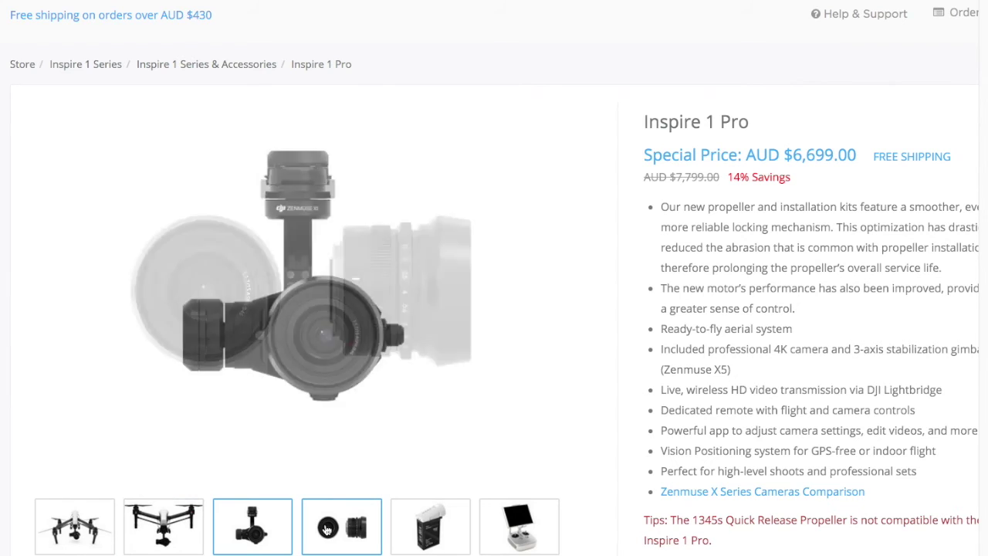
pyautogui.click(434, 528)
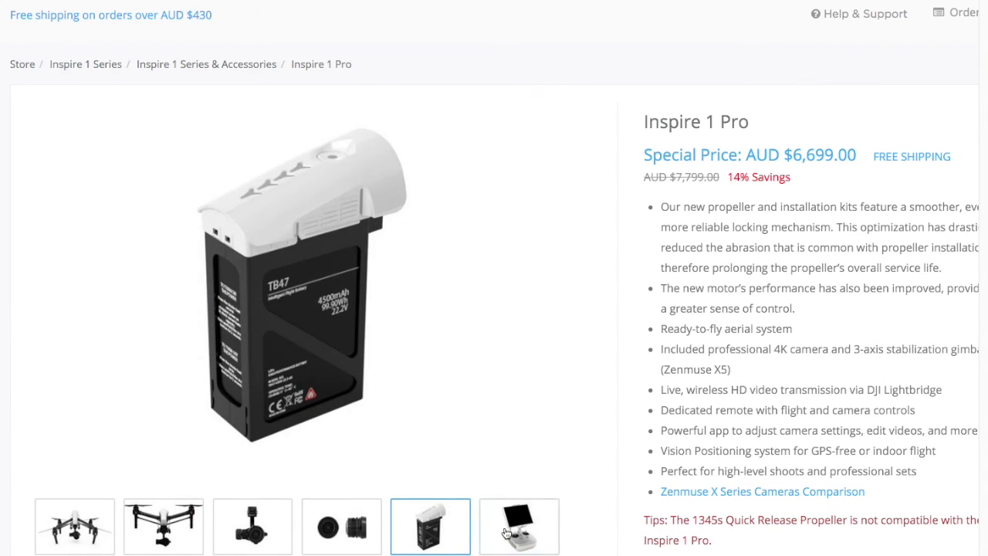
pyautogui.click(516, 531)
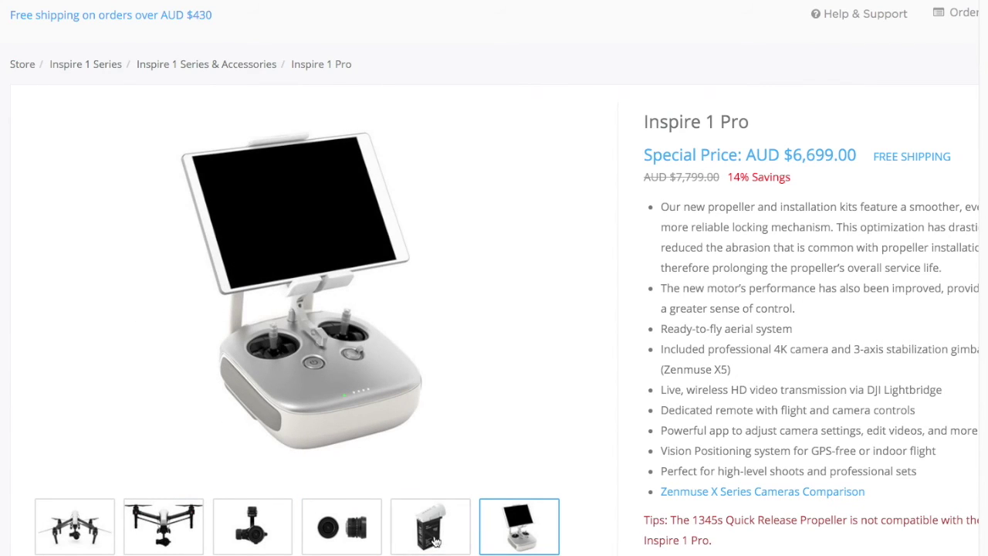
pyautogui.click(423, 532)
pyautogui.click(317, 530)
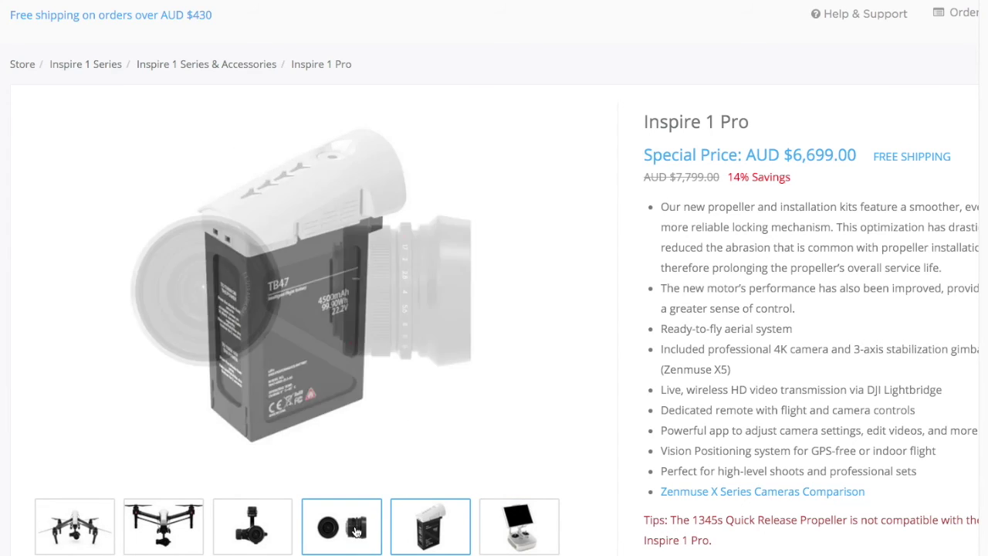
pyautogui.click(252, 527)
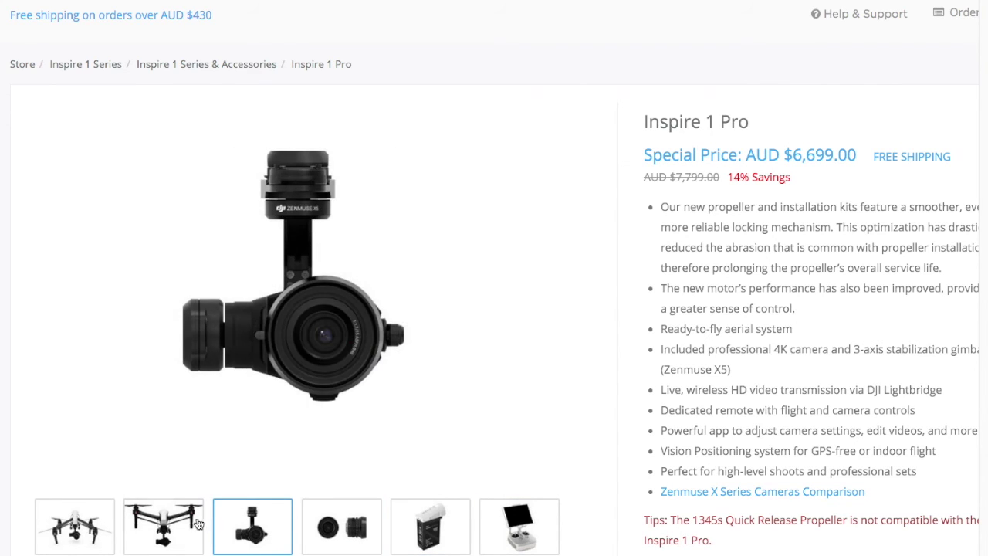
# - View the Inspire 1 Pro gallery's drone images again and look over the rest of the product page
pyautogui.click(194, 526)
pyautogui.click(112, 534)
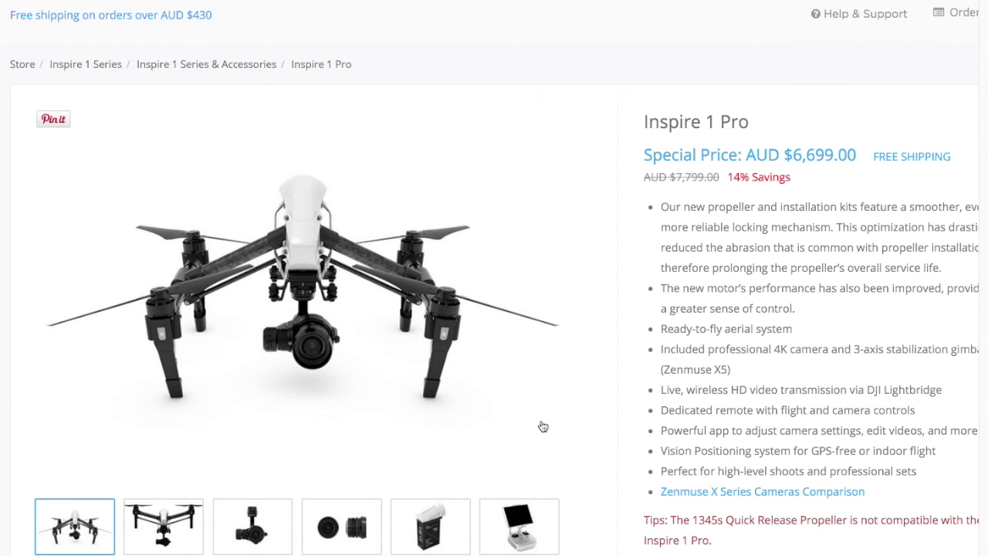
pyautogui.scroll(-5, 542, 427)
pyautogui.scroll(5, 540, 426)
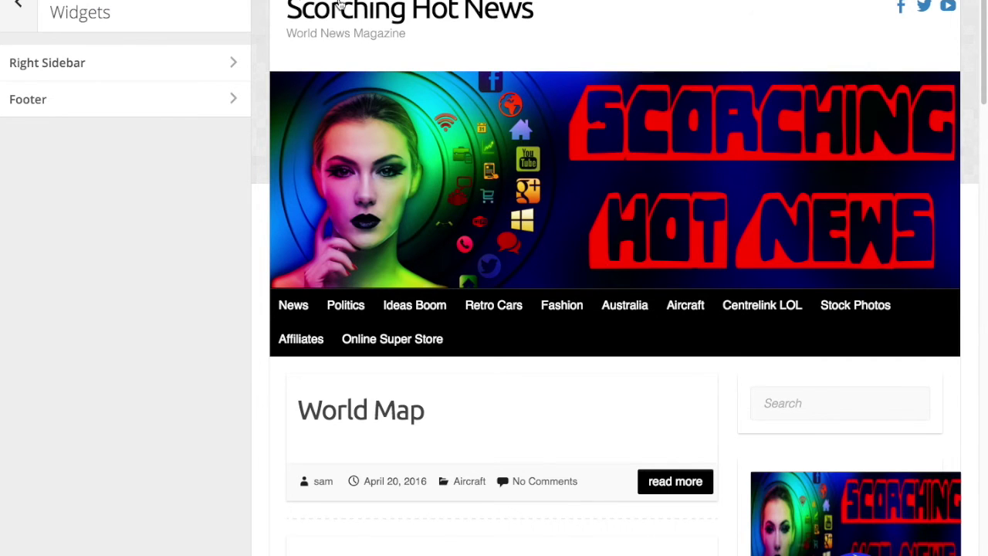
# - Add a Text widget to the Right Sidebar of the Scorching Hot News site
pyautogui.click(231, 64)
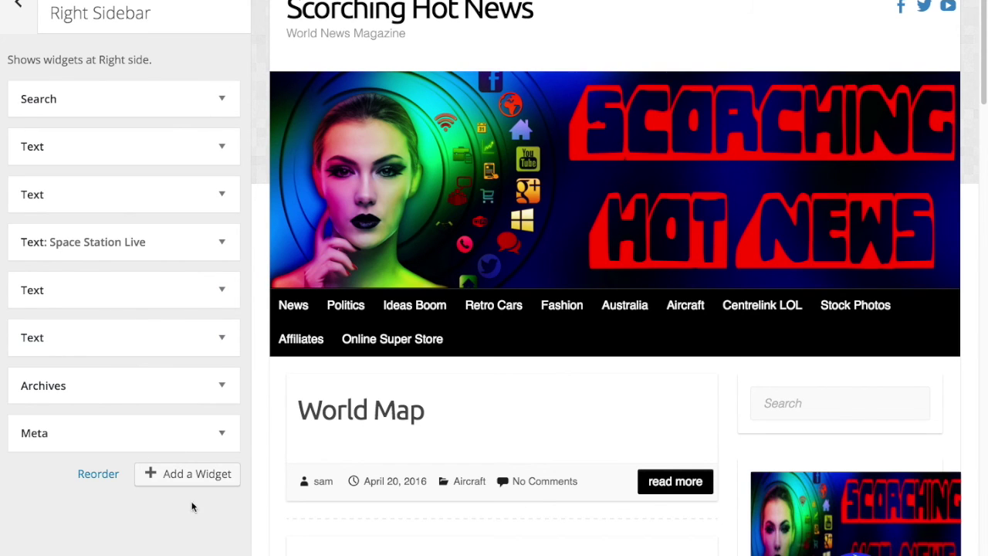
pyautogui.click(193, 477)
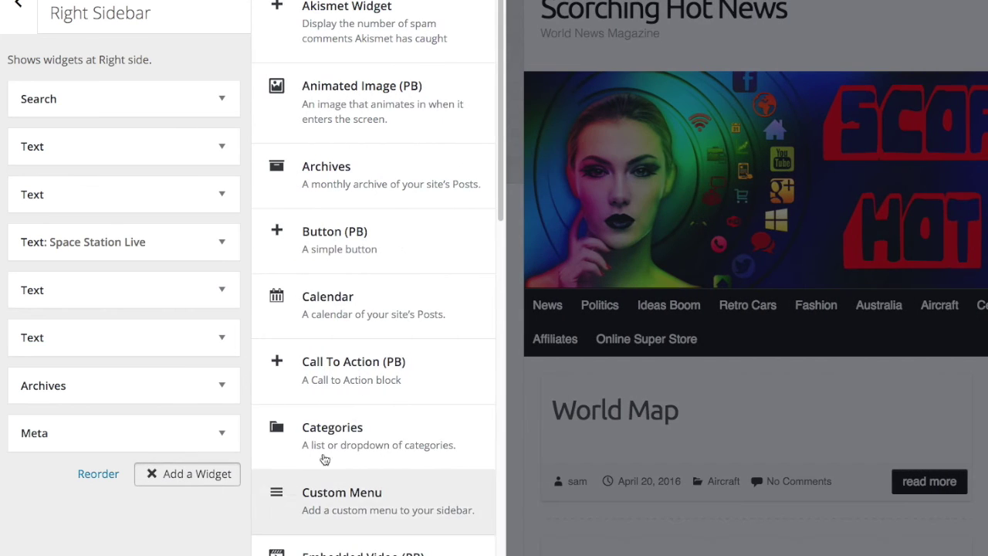
pyautogui.scroll(-4, 454, 357)
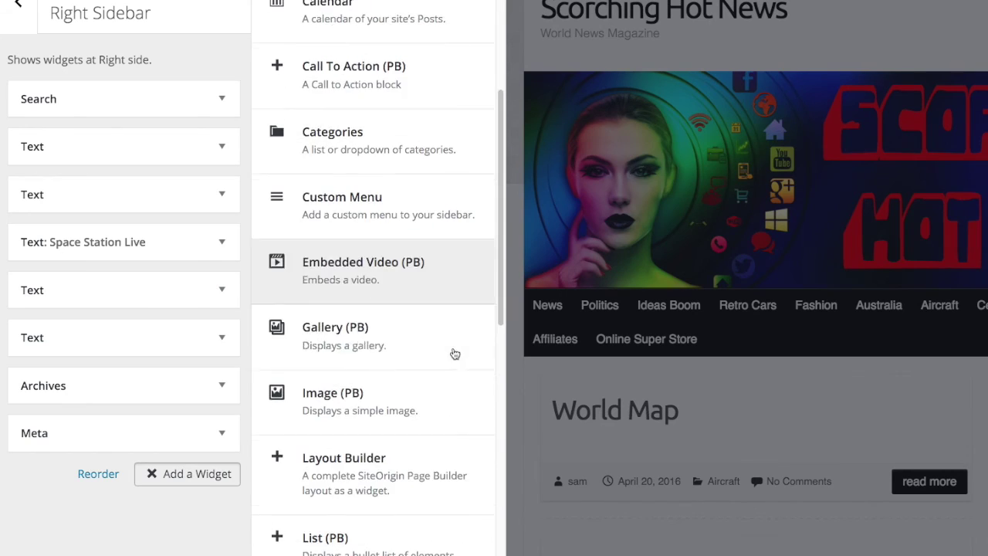
pyautogui.scroll(-12, 455, 353)
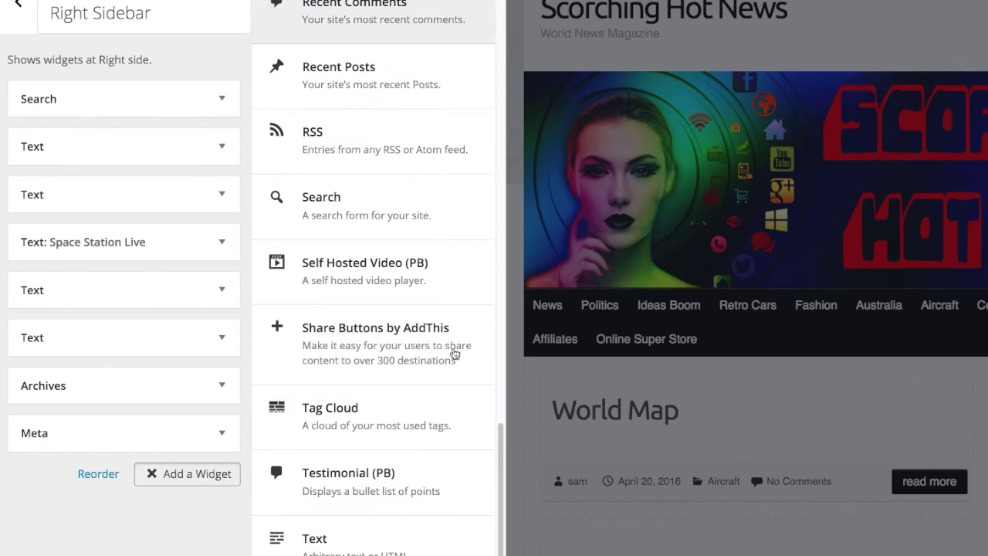
pyautogui.click(349, 546)
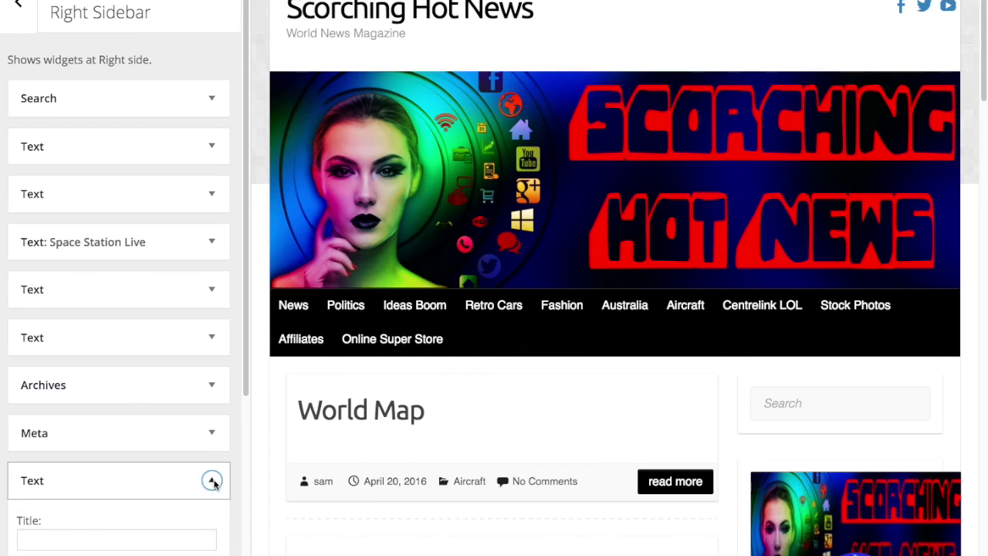
# - Title the new Text widget "Dj" and paste the copied Commission Factory banner code as its content
pyautogui.scroll(-5, 159, 531)
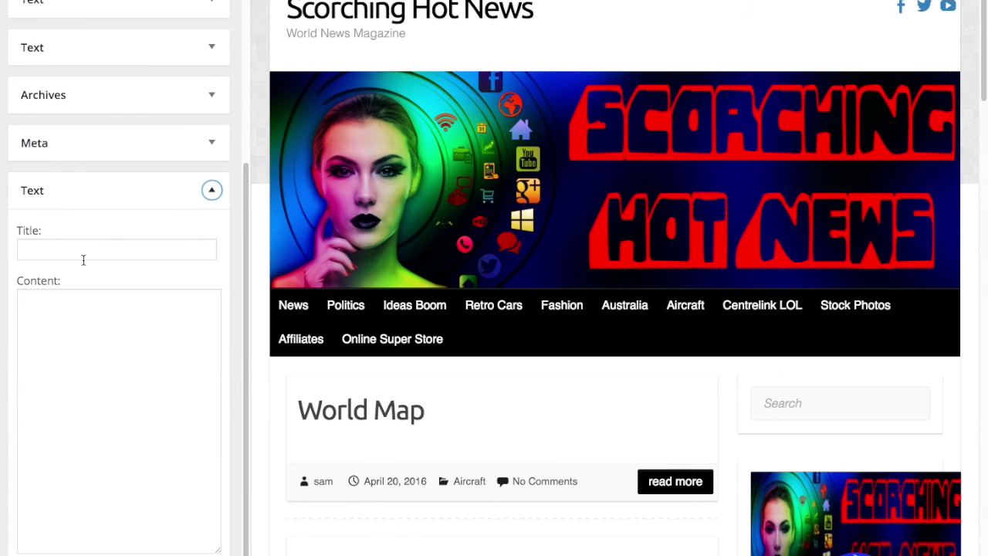
pyautogui.click(78, 254)
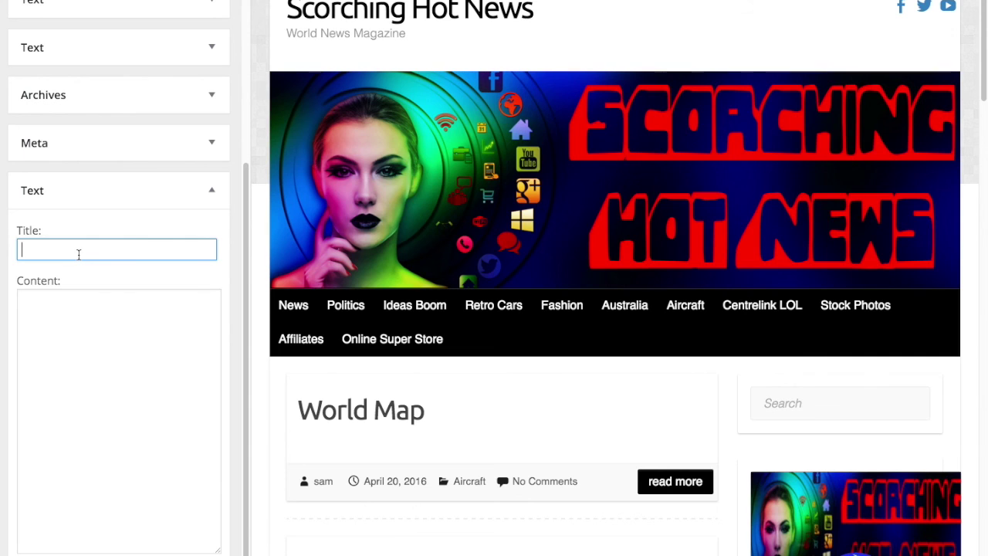
pyautogui.write('Dj')
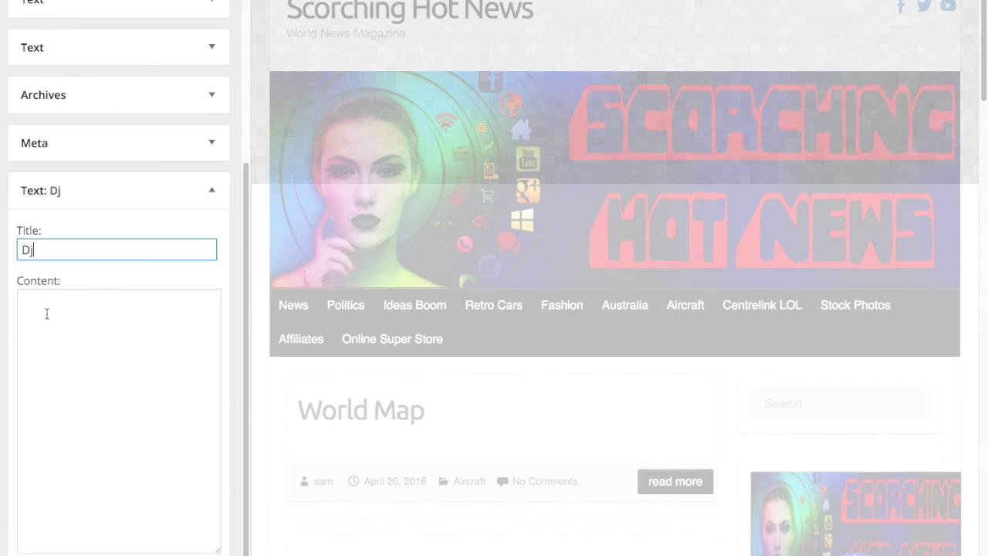
pyautogui.click(46, 314)
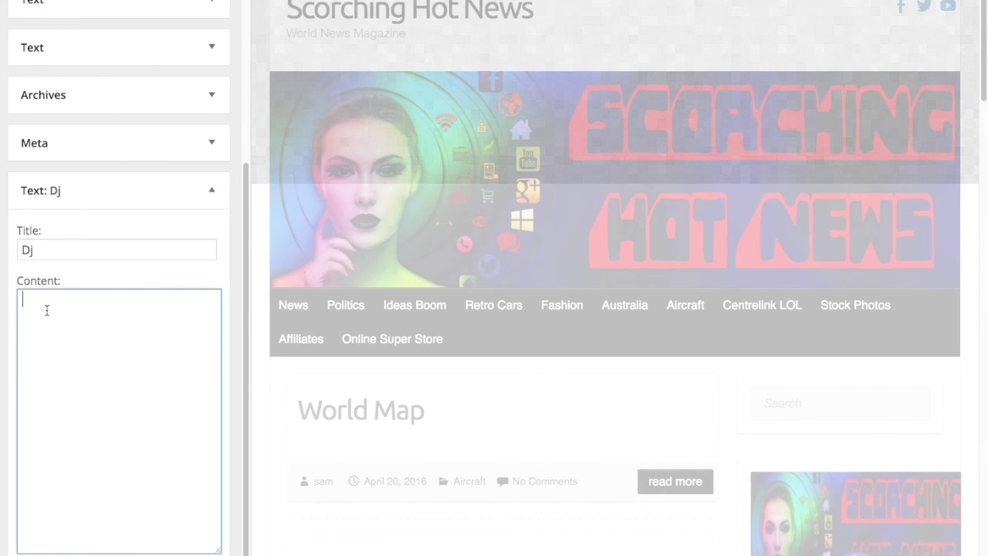
pyautogui.rightClick(46, 309)
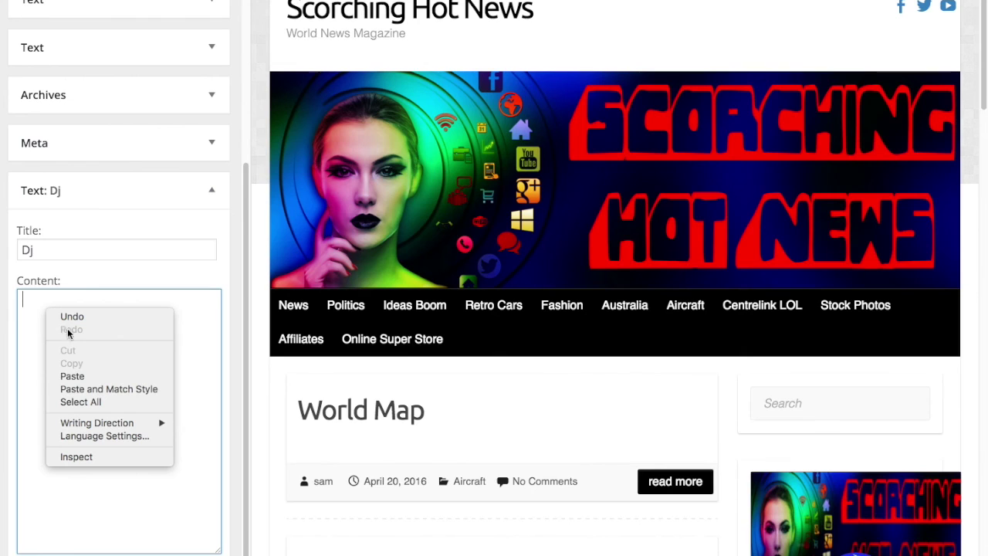
pyautogui.click(85, 376)
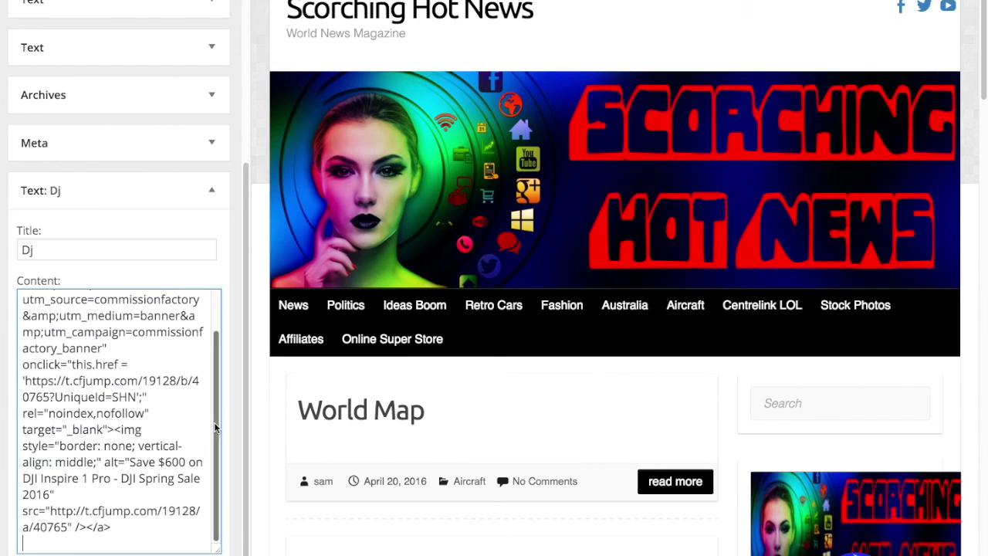
# - Check how the Inspire 1 Pro banner appears at the end of the sidebar in the site preview
pyautogui.scroll(-2, 214, 428)
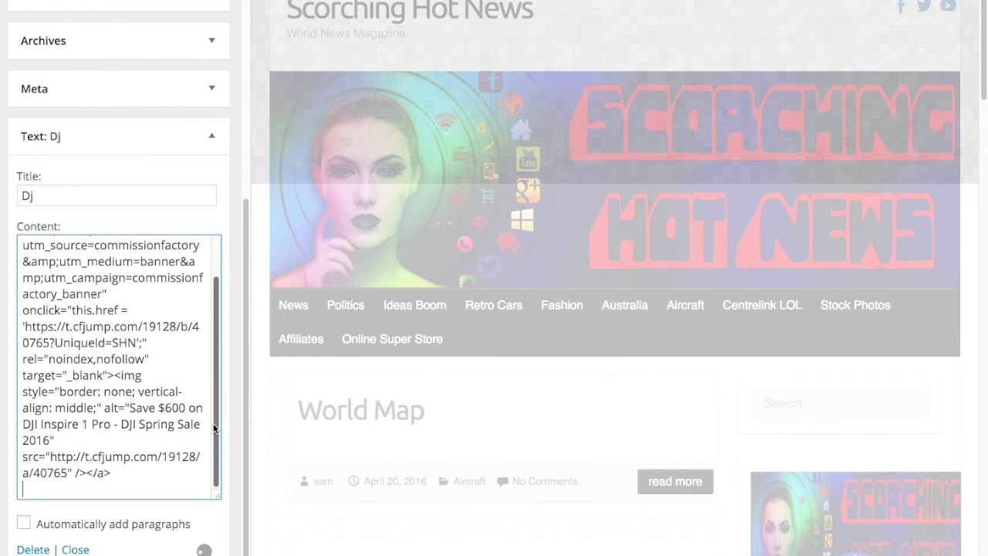
pyautogui.scroll(-15, 425, 500)
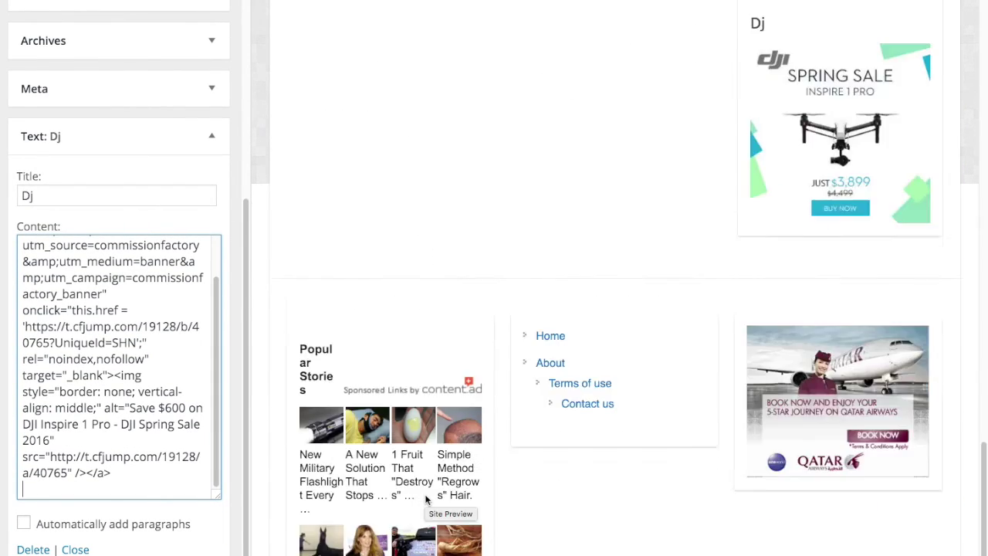
pyautogui.scroll(-5, 426, 500)
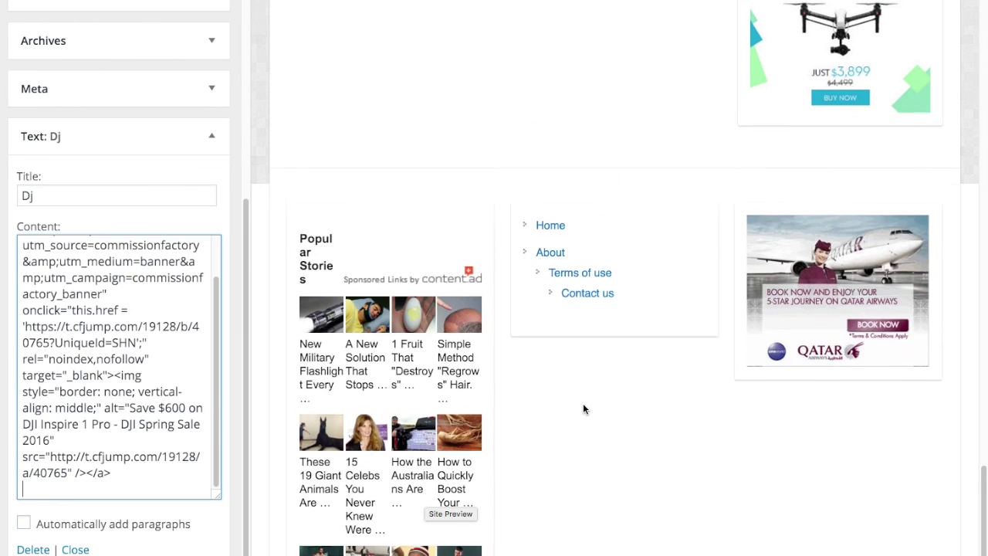
pyautogui.scroll(3, 584, 409)
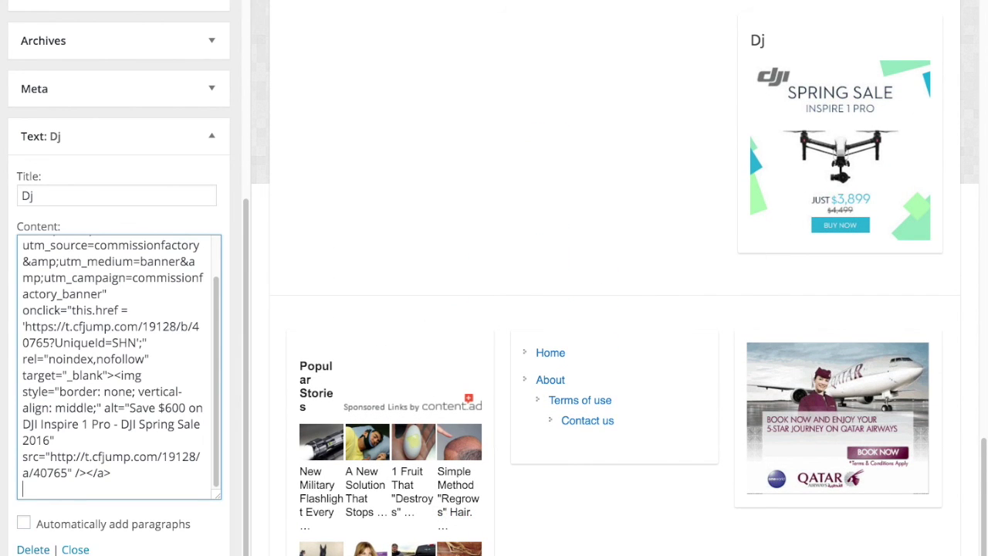
# - Save and publish the sidebar widget, leave the customizer and find the Inspire 1 Pro banner on the live site
pyautogui.click(75, 549)
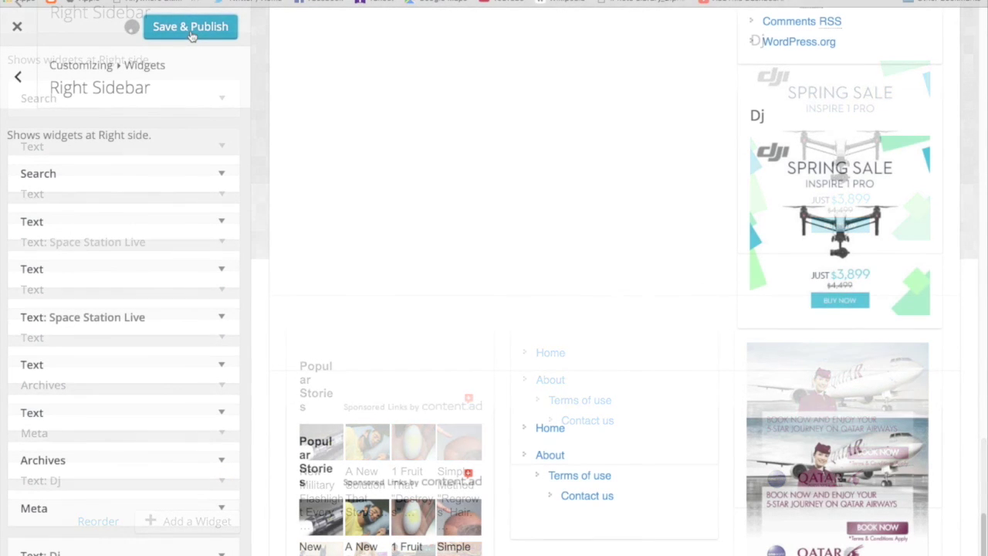
pyautogui.click(19, 28)
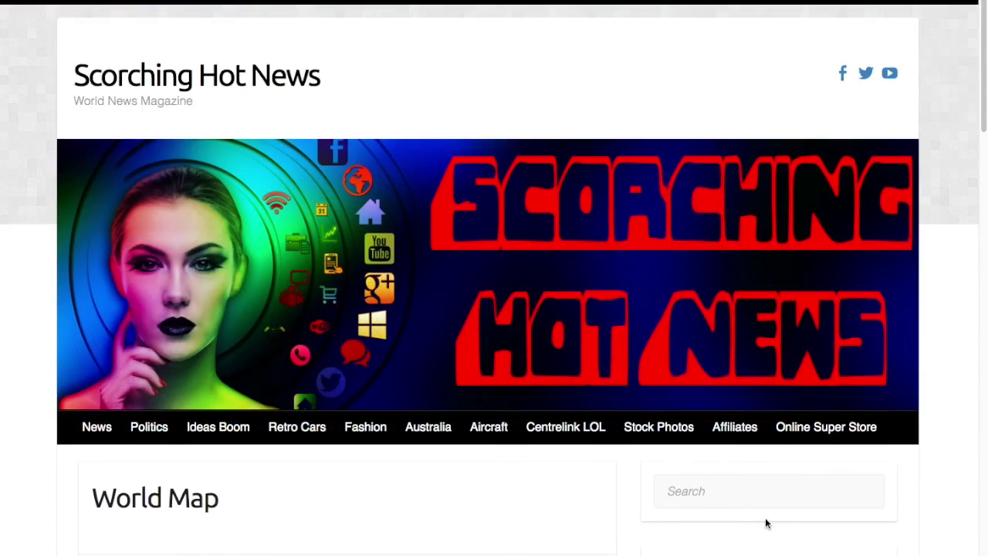
pyautogui.scroll(-20, 766, 523)
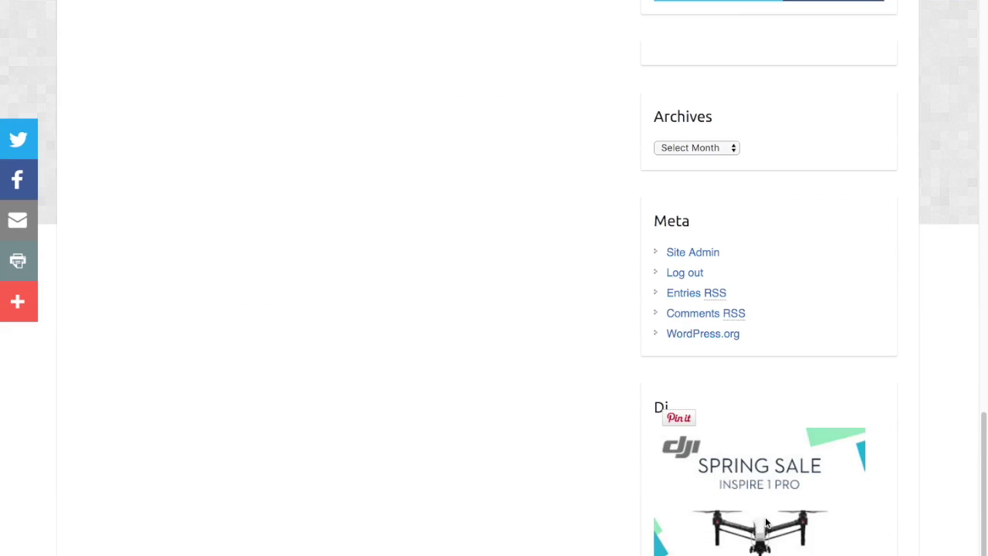
pyautogui.scroll(-3, 617, 477)
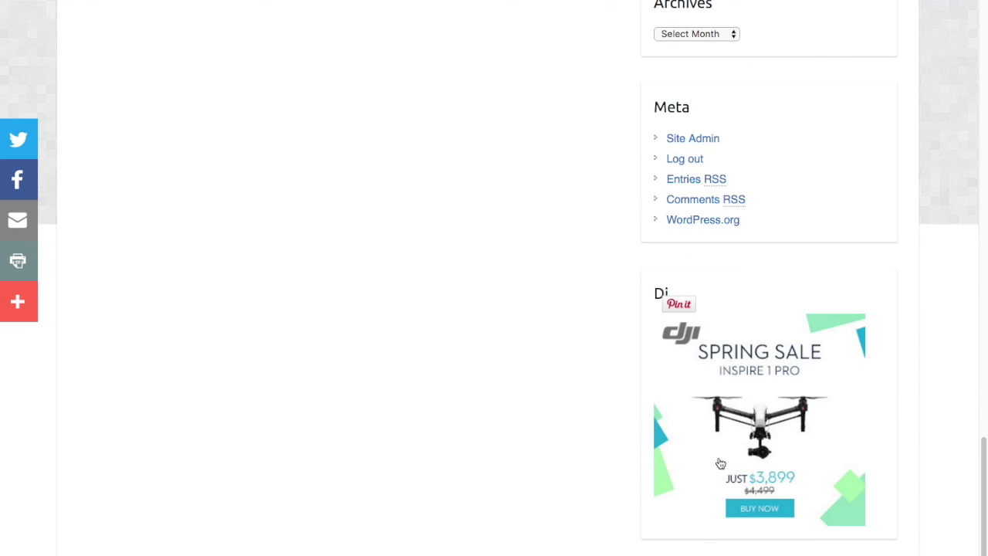